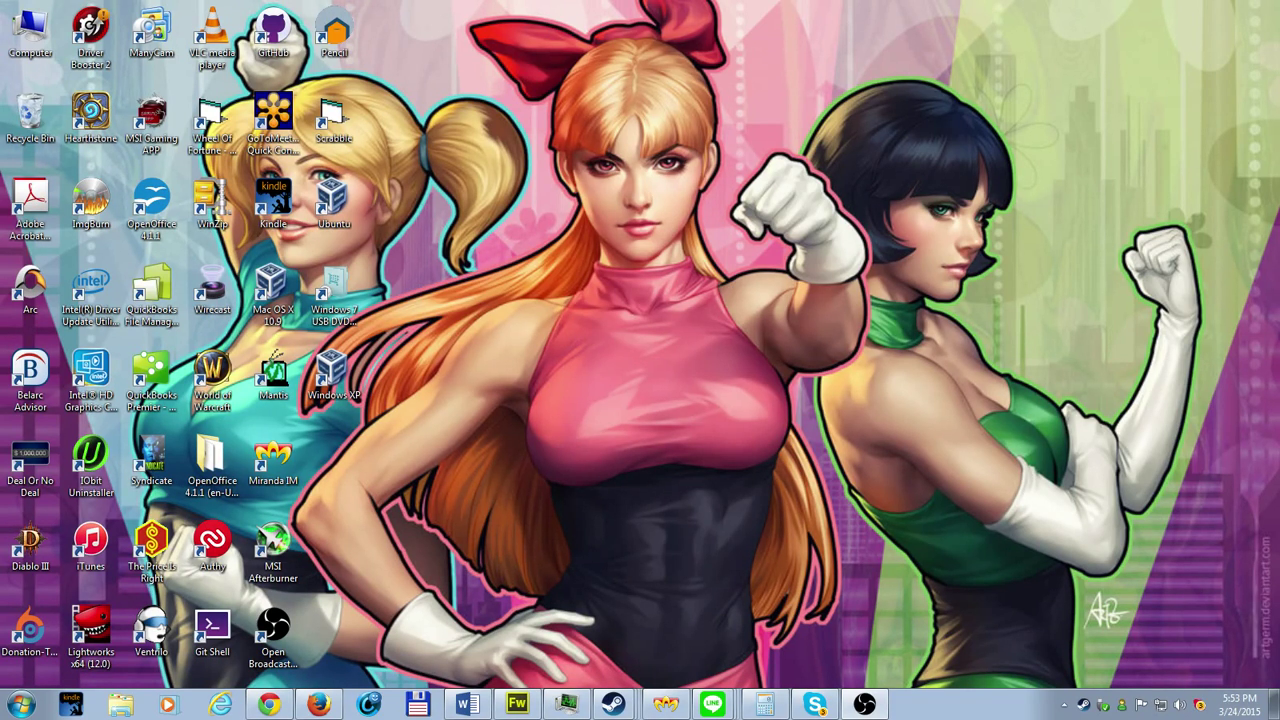
Drag the OBS main window in from the right screen edge by its title bar
left_click_drag(1279, 10, 1043, 10)
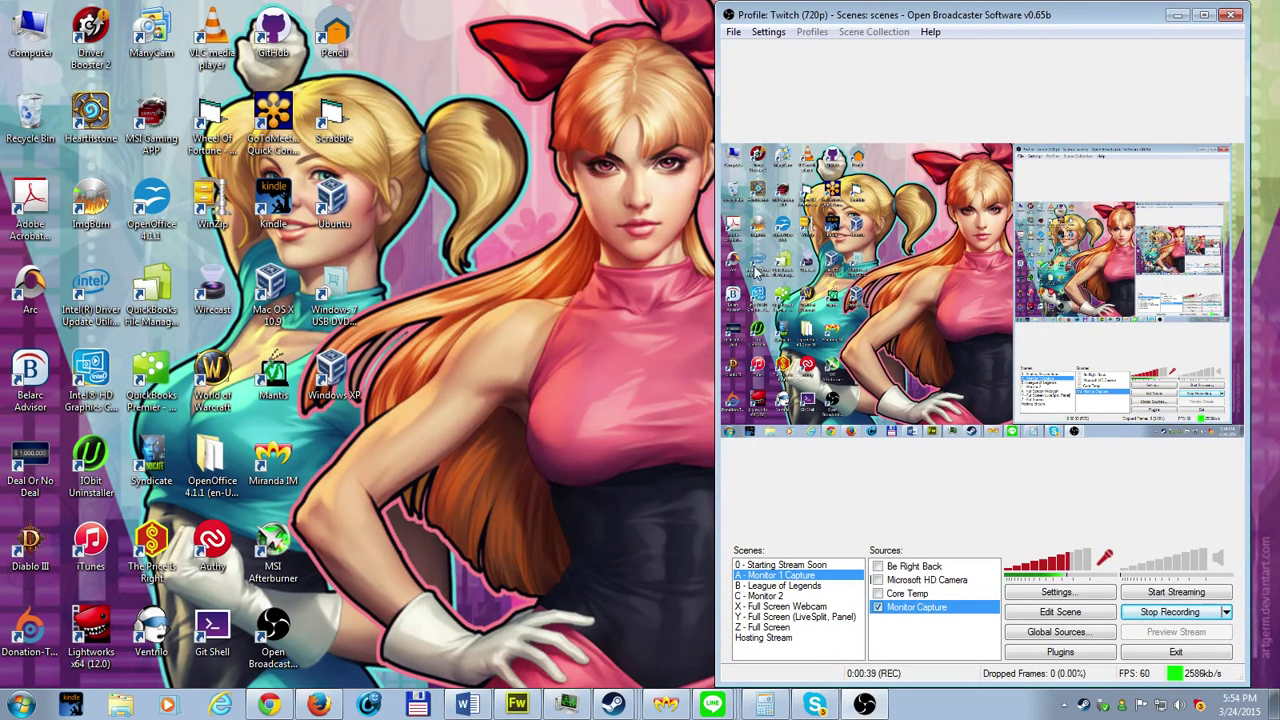
Widen the OBS window and turn off the live preview with Preview > Enable View
left_click_drag(716, 270, 293, 262)
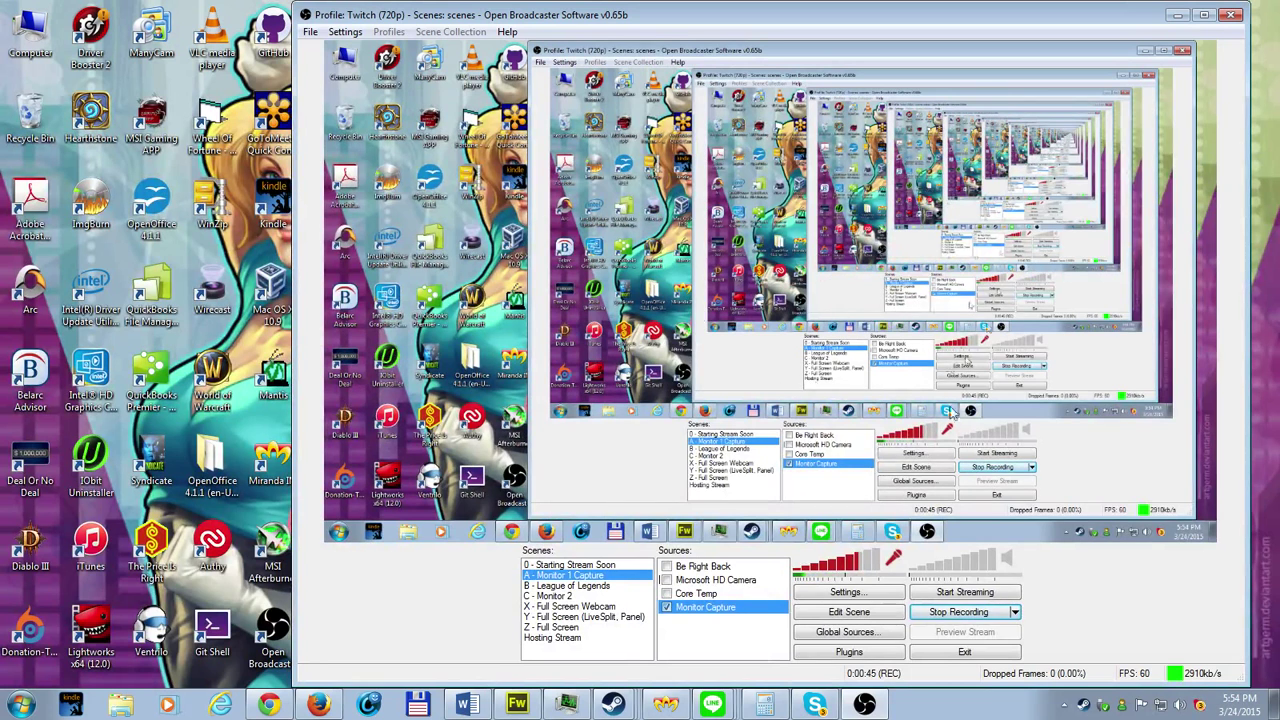
right_click(745, 226)
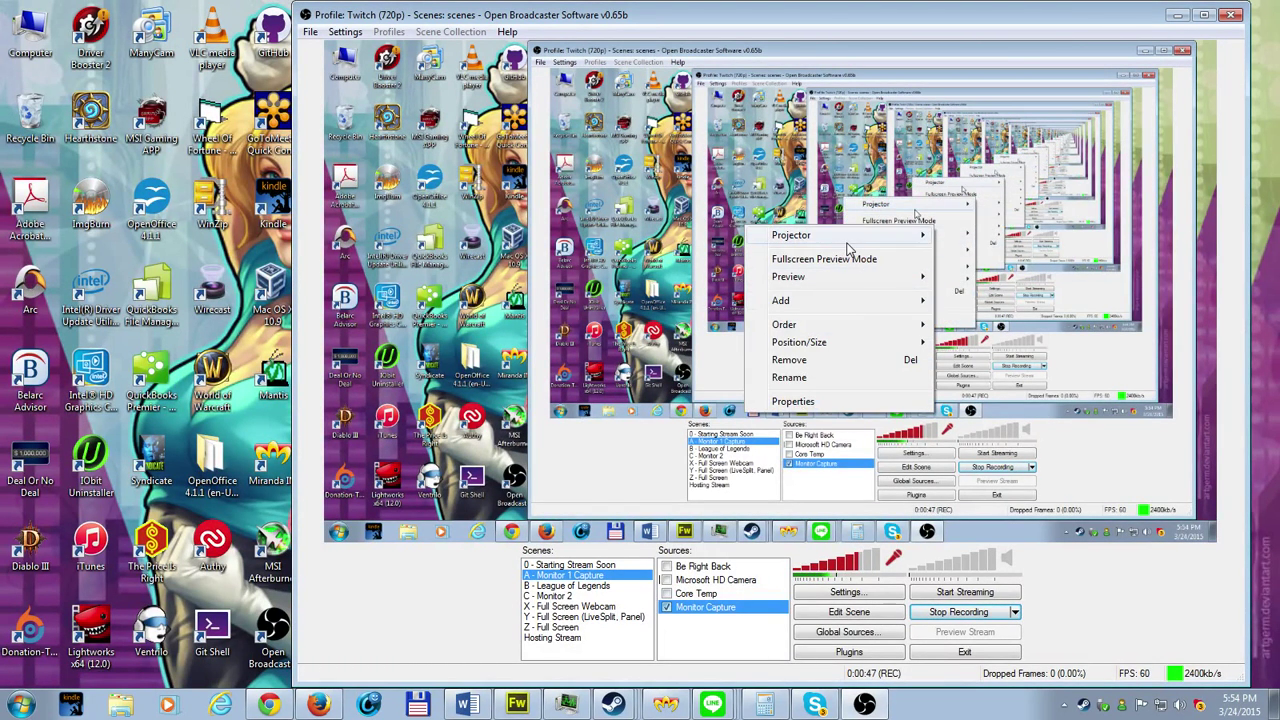
mouse_move(866, 282)
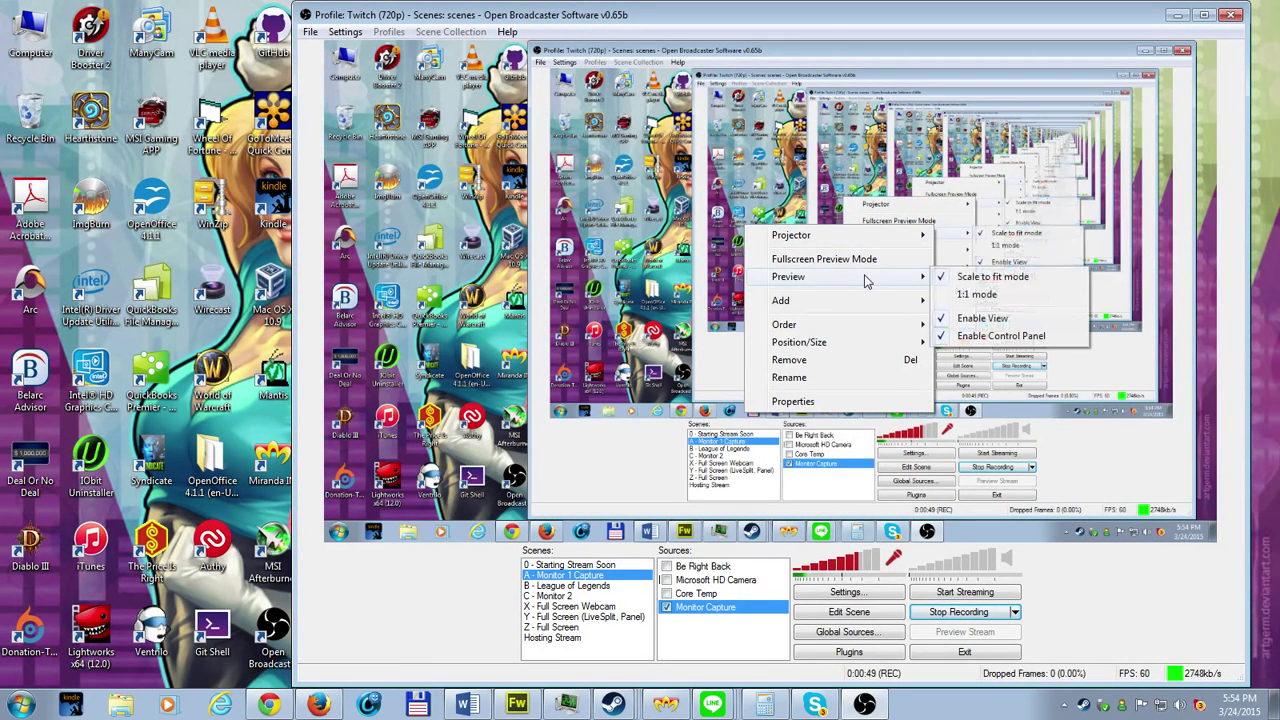
left_click(982, 318)
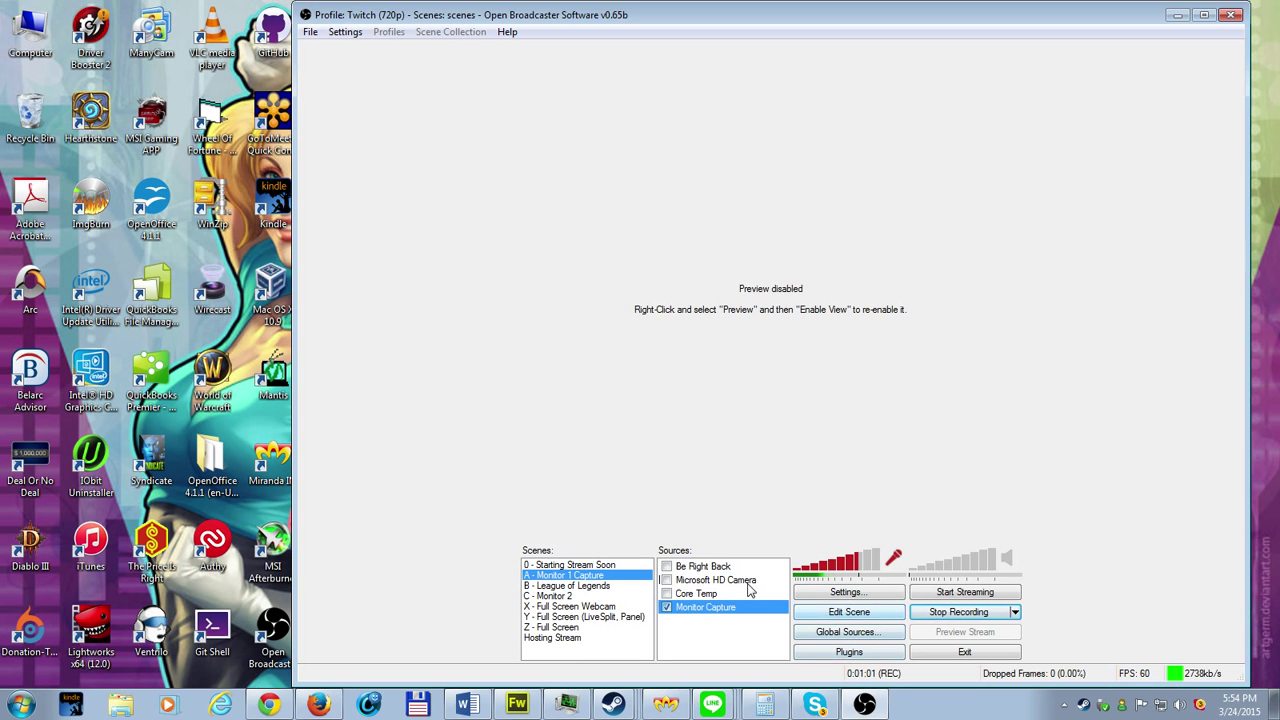
Open the OBS Settings dialog and cancel it without changing anything
left_click(345, 32)
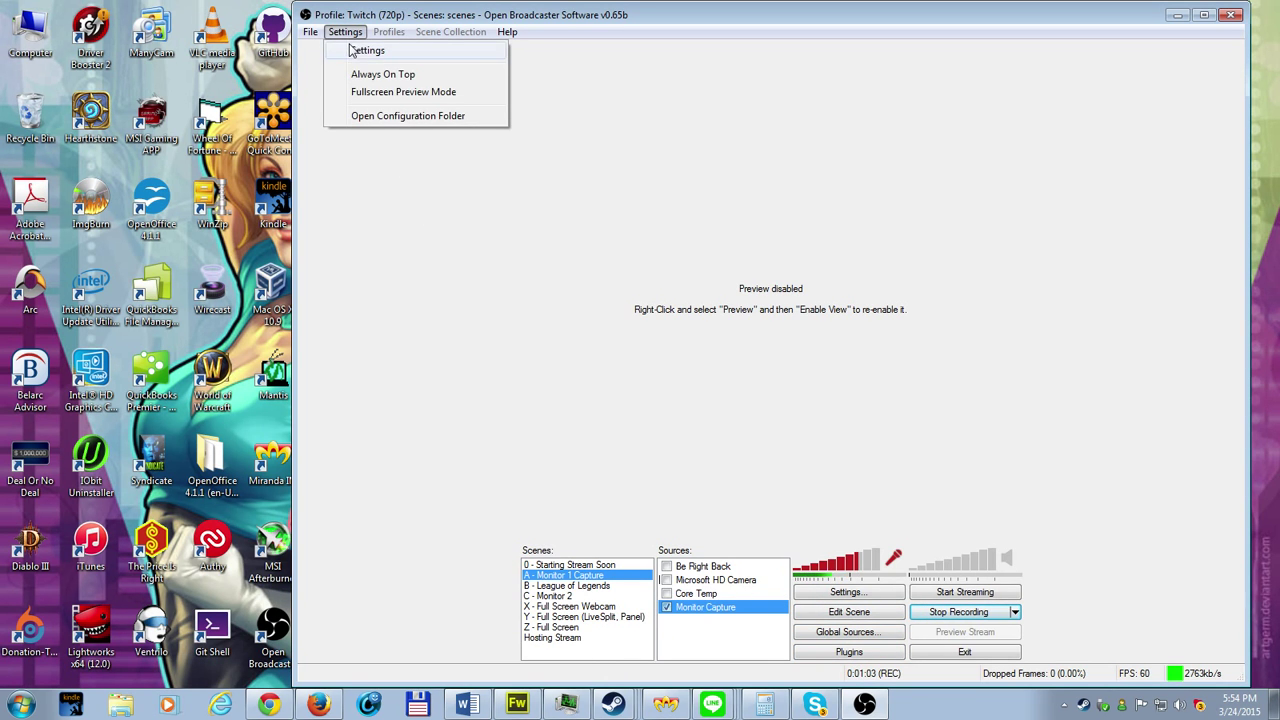
left_click(365, 51)
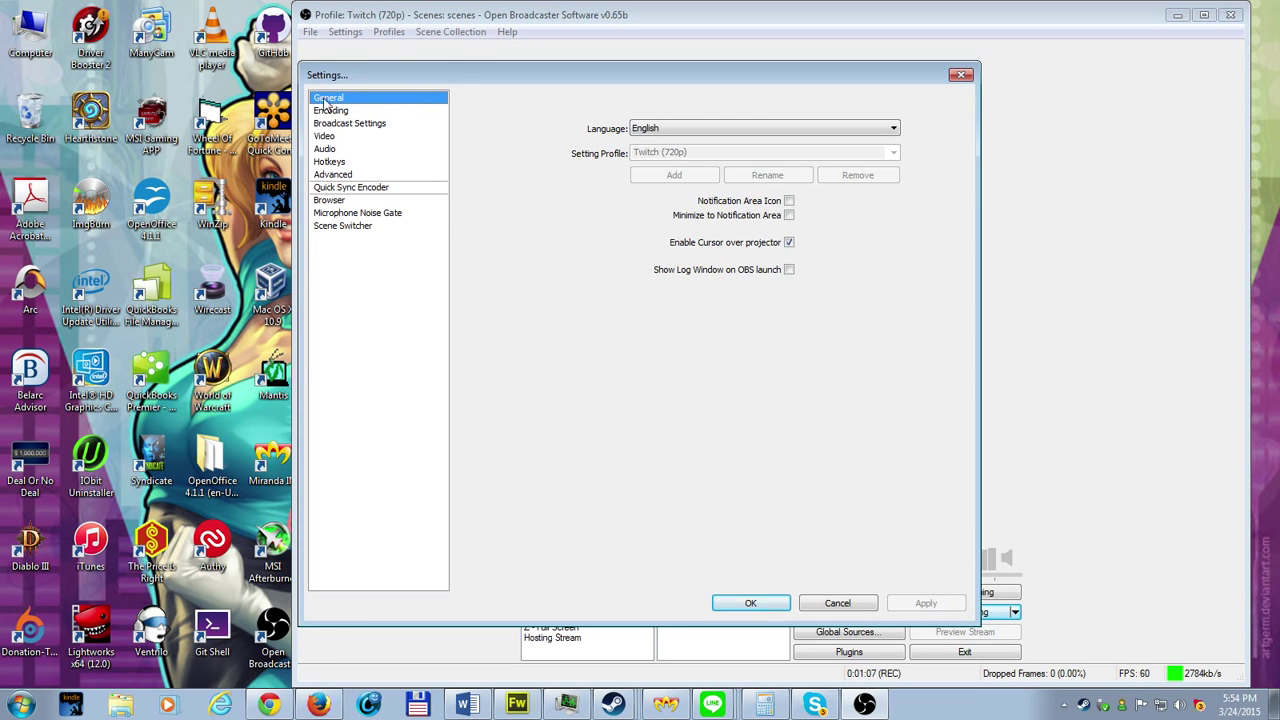
left_click(846, 604)
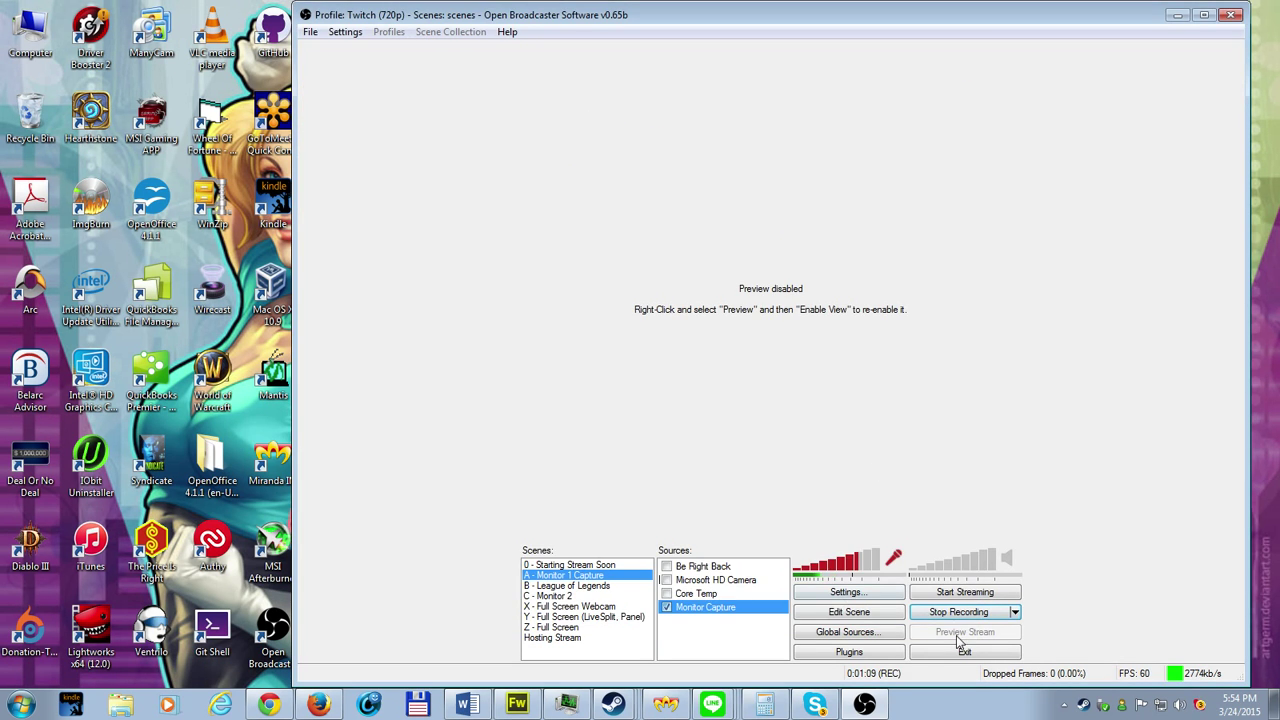
Re-enable the live preview through Preview > Enable View, then minimize the OBS main window
right_click(662, 240)
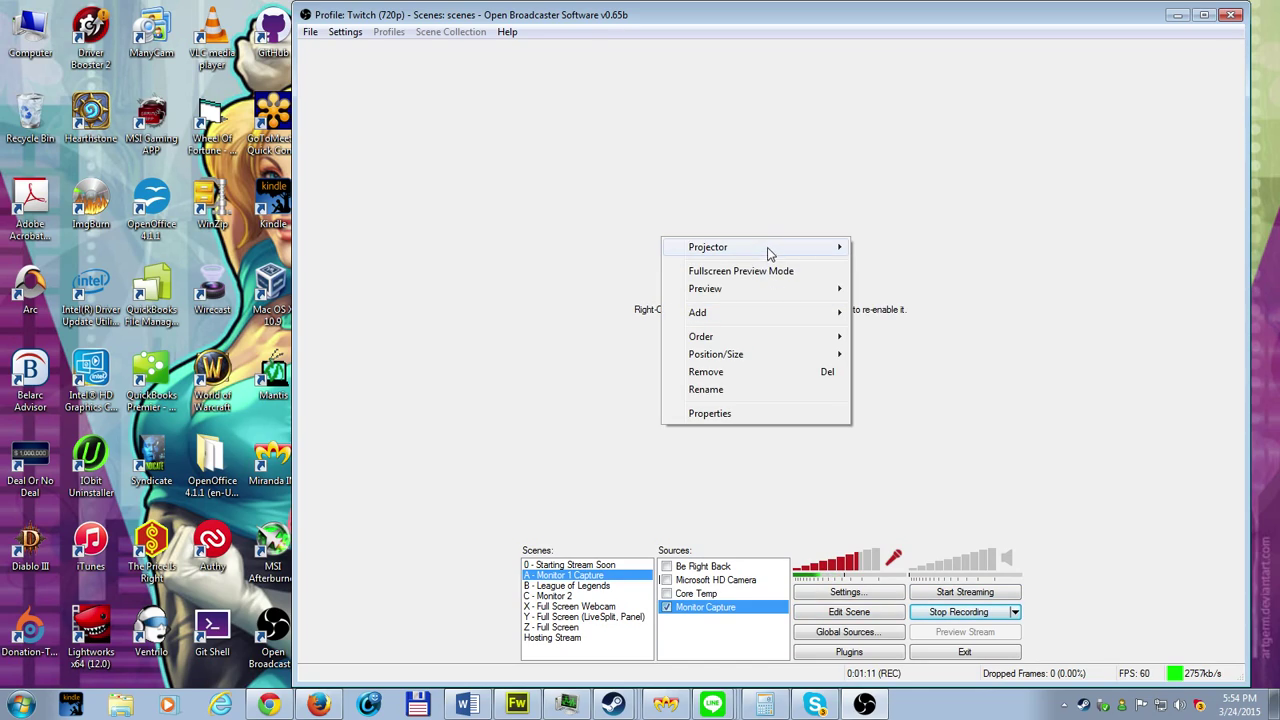
mouse_move(756, 288)
left_click(899, 330)
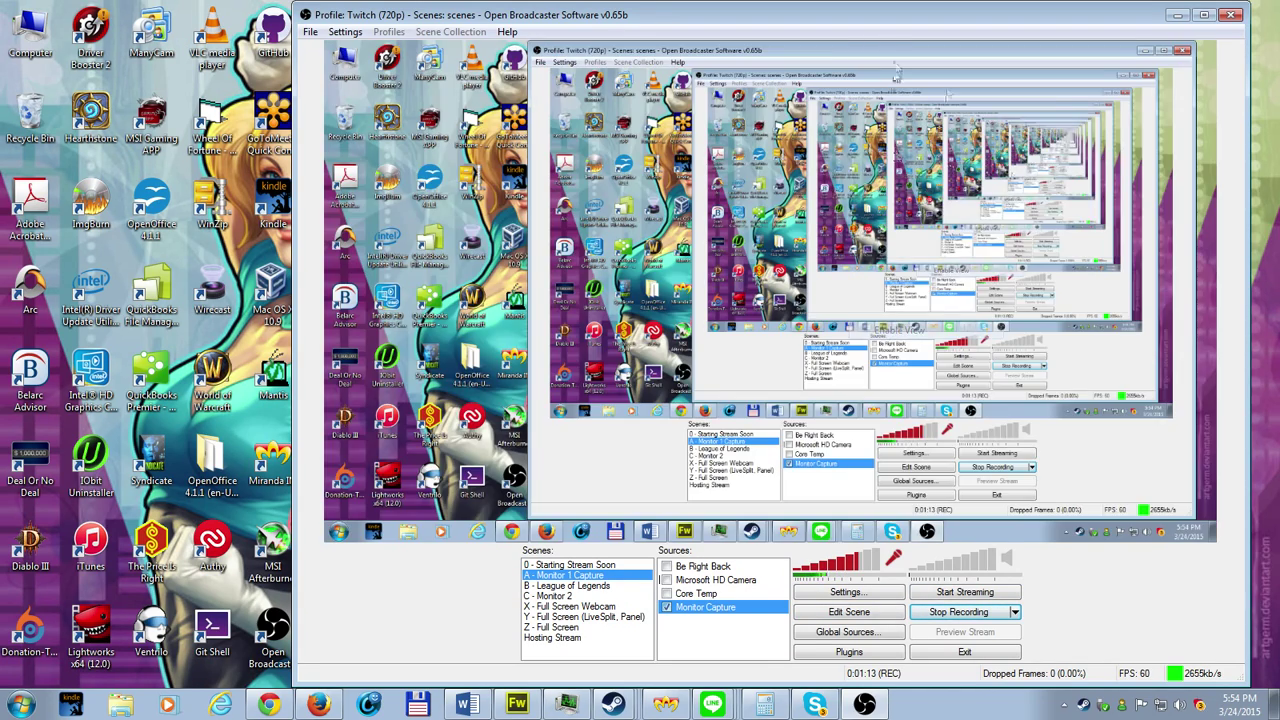
left_click(1178, 14)
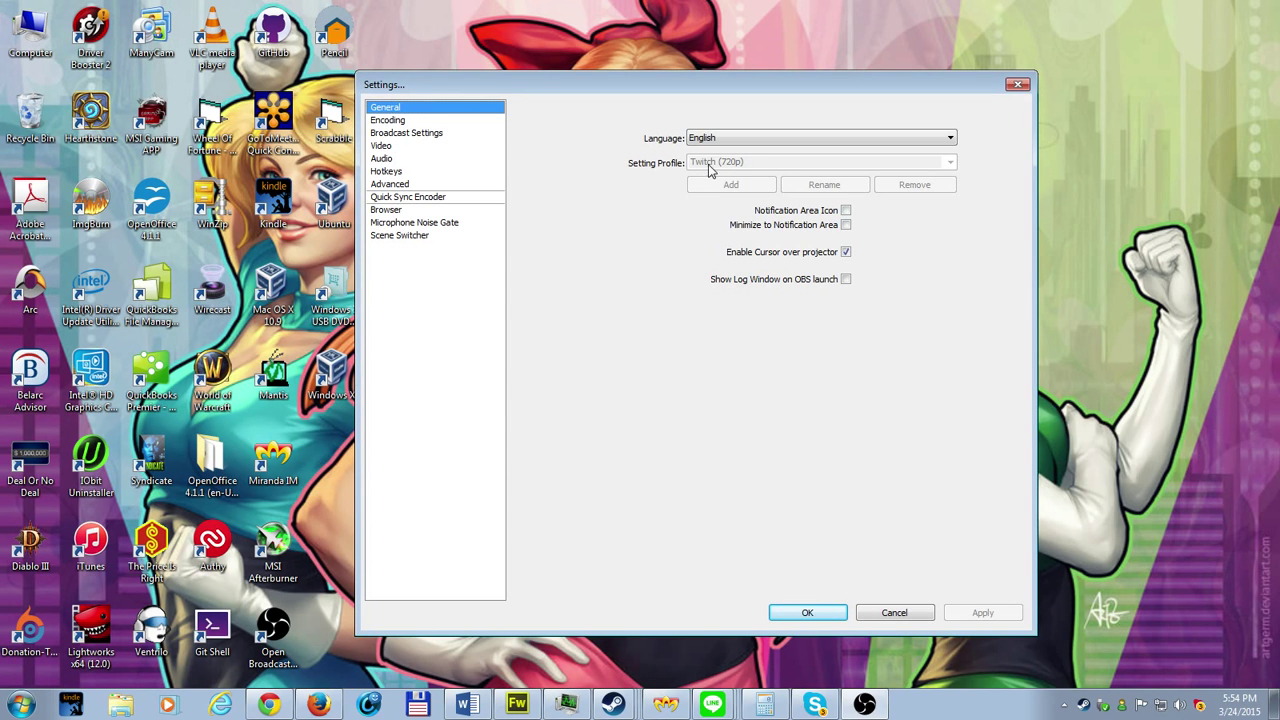
Review the Encoding page, then switch to the Broadcast Settings page
left_click(402, 120)
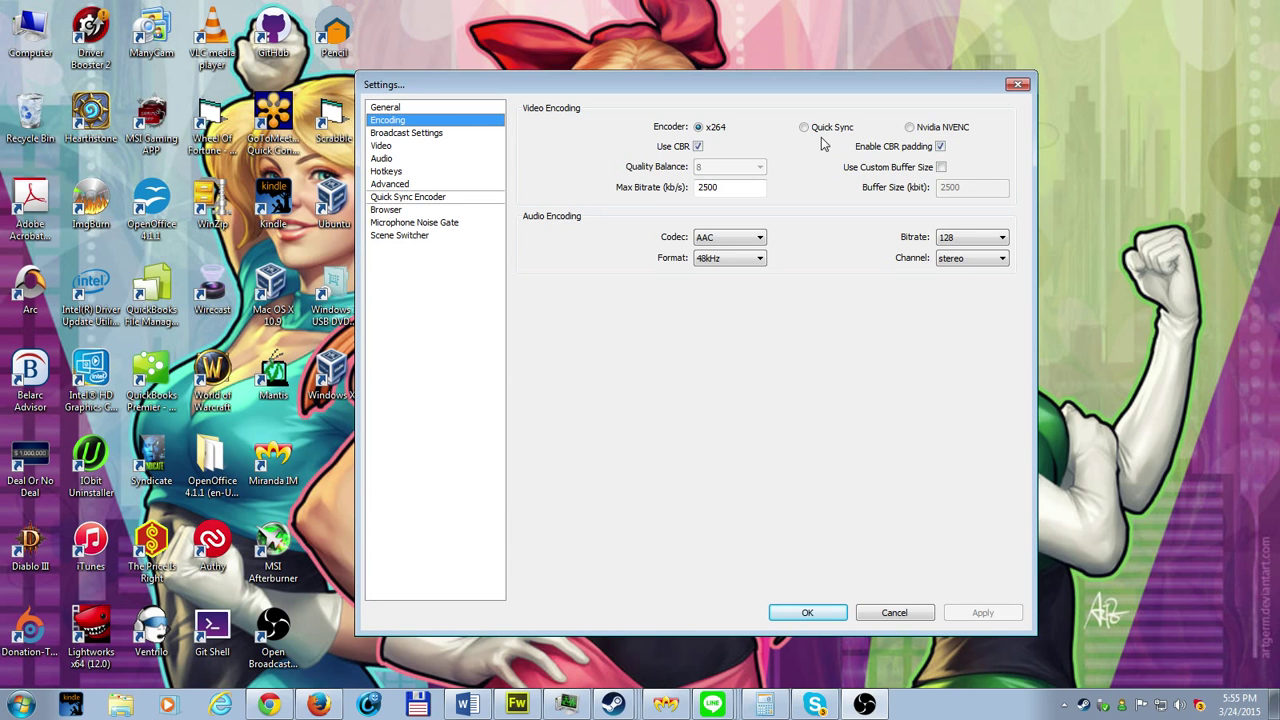
left_click(441, 133)
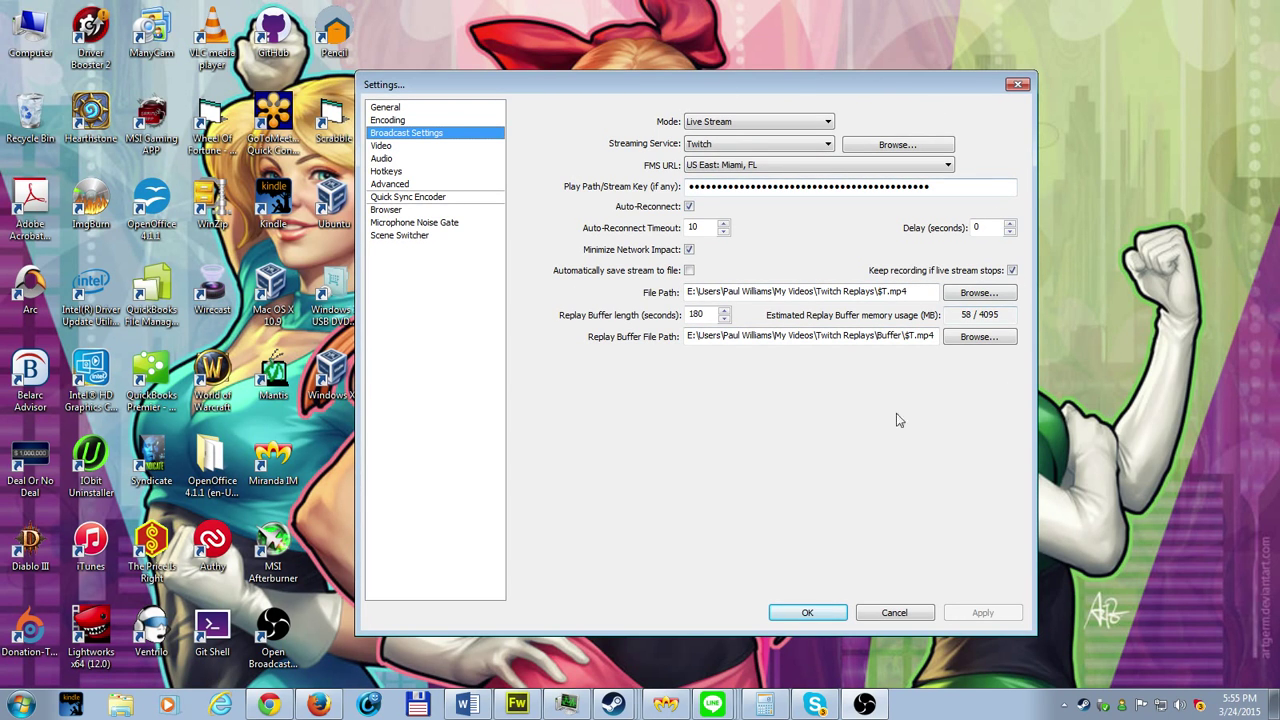
Change the broadcast Mode from Live Stream to File Output Only
left_click(795, 124)
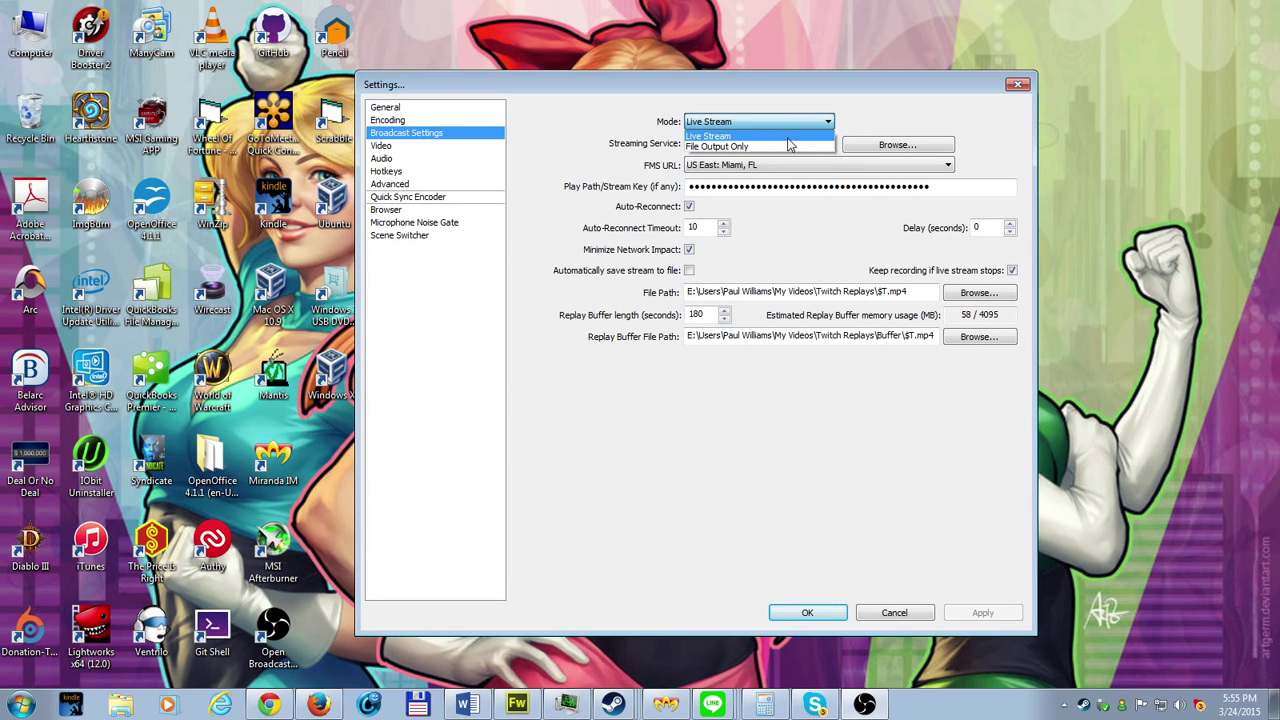
left_click(788, 137)
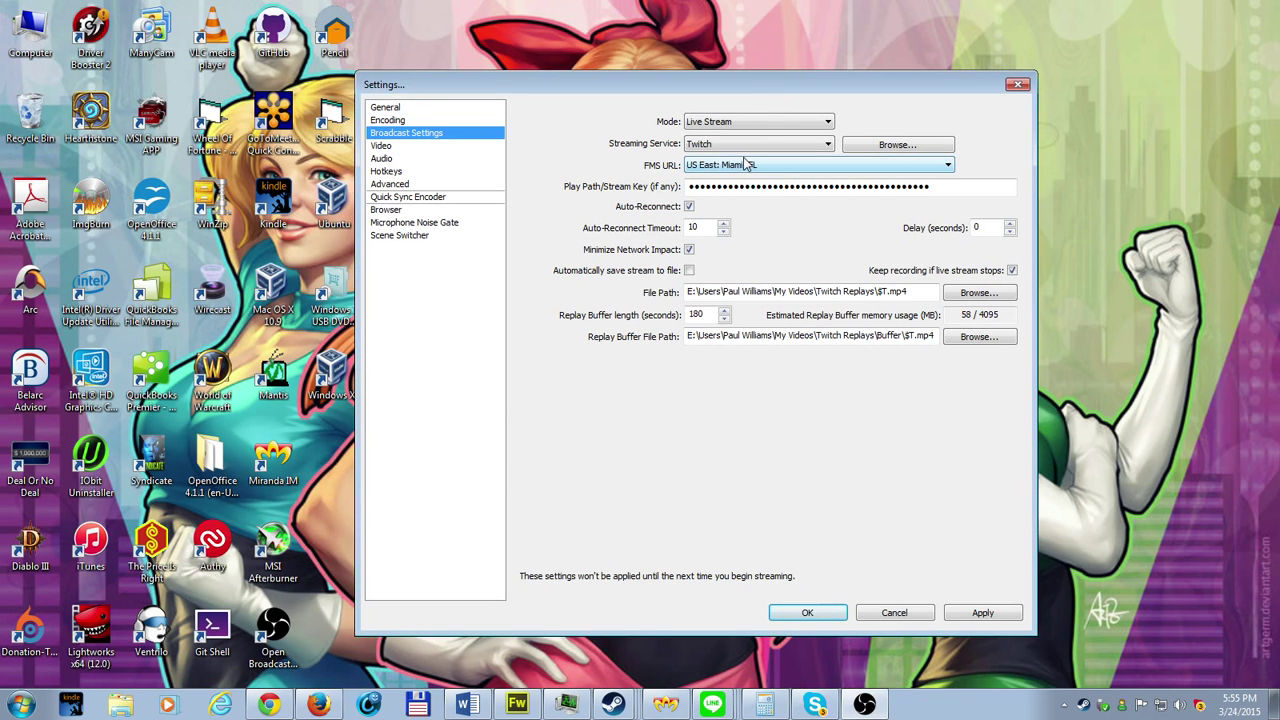
left_click(714, 146)
left_click(748, 121)
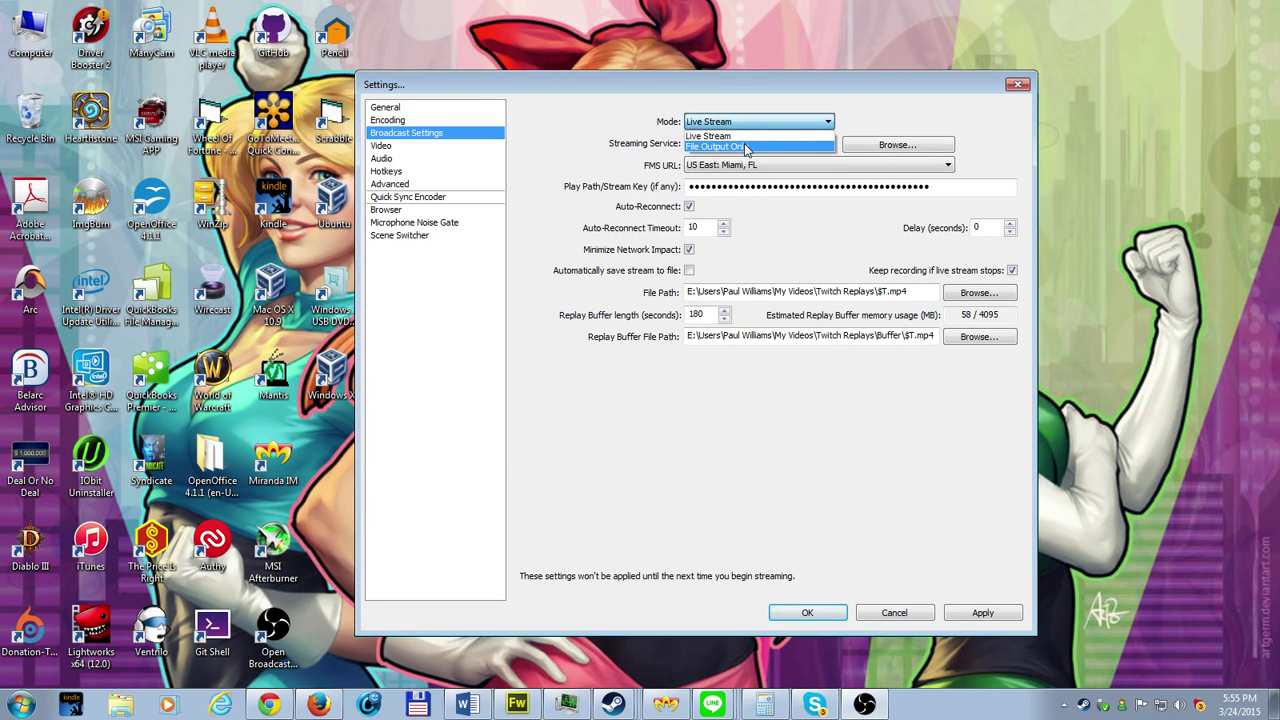
left_click(744, 146)
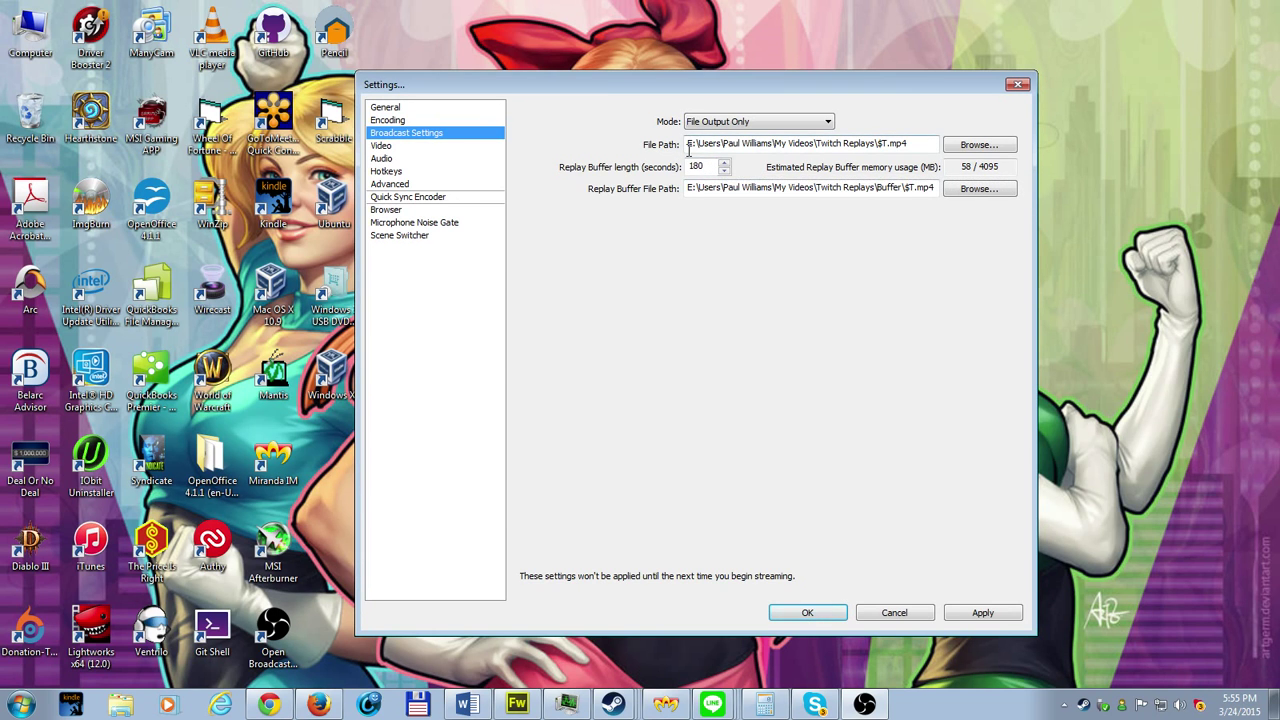
mouse_move(688, 150)
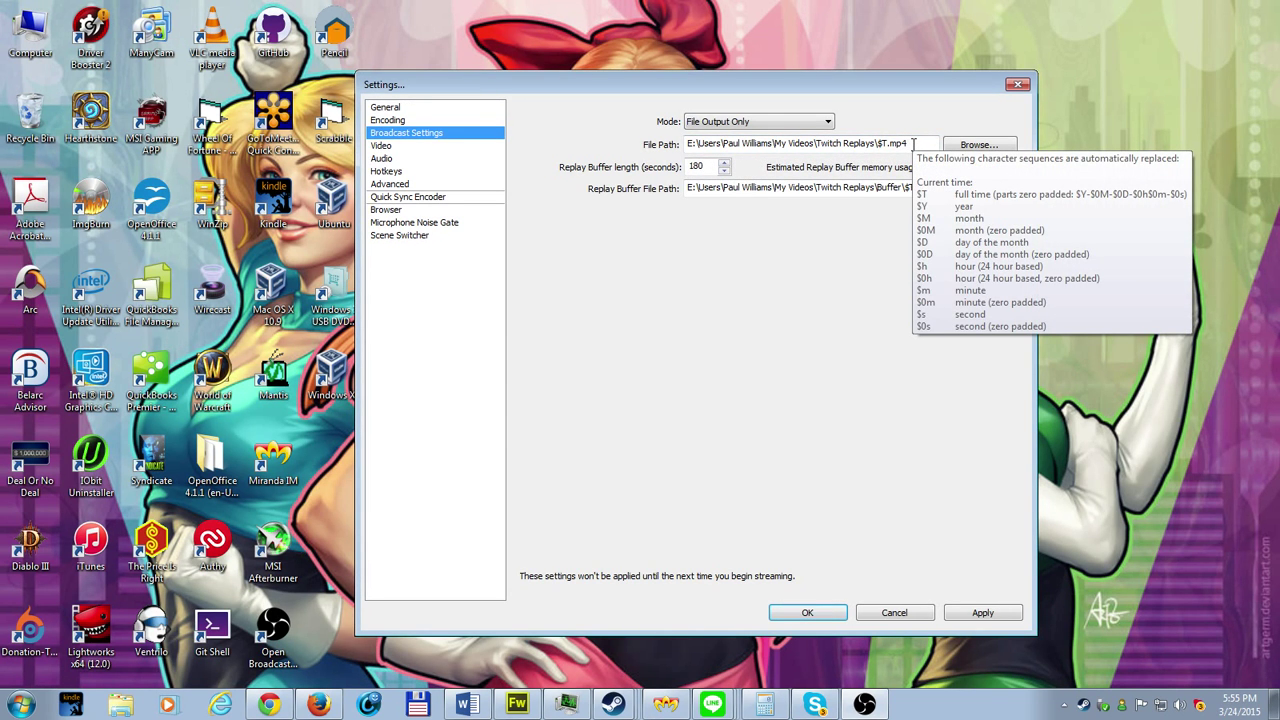
left_click(975, 145)
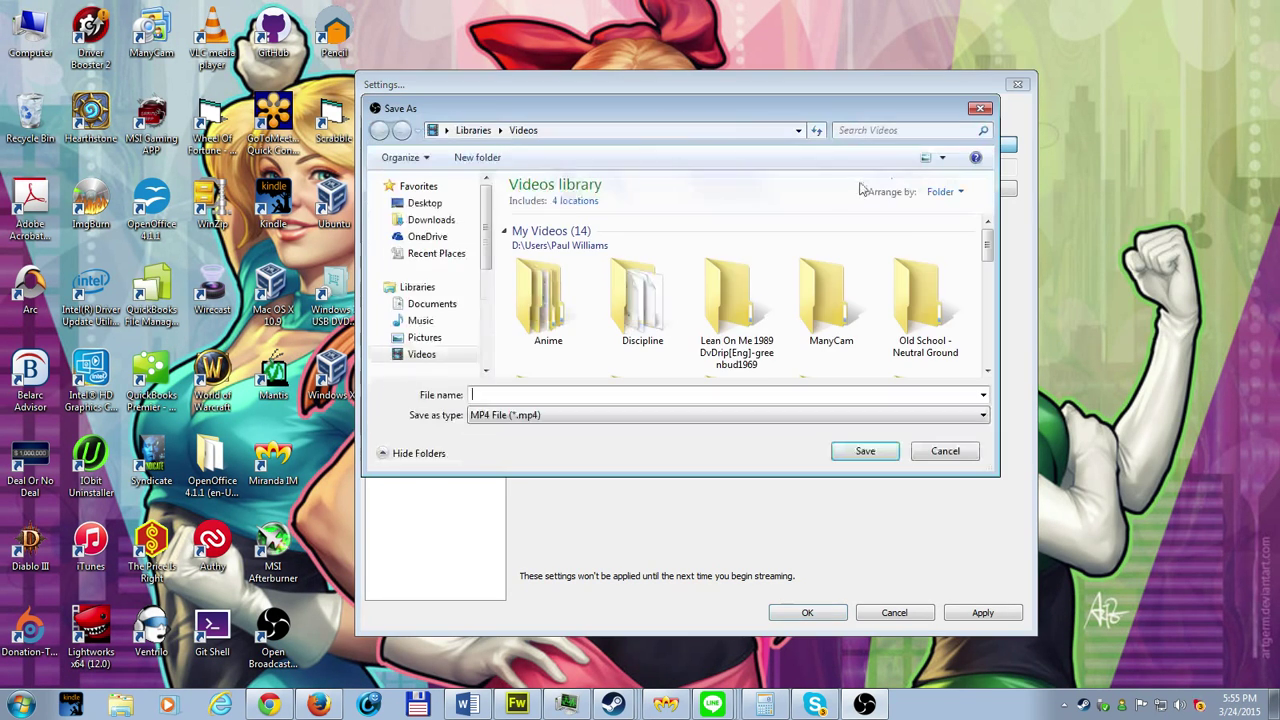
left_click(938, 456)
mouse_move(912, 144)
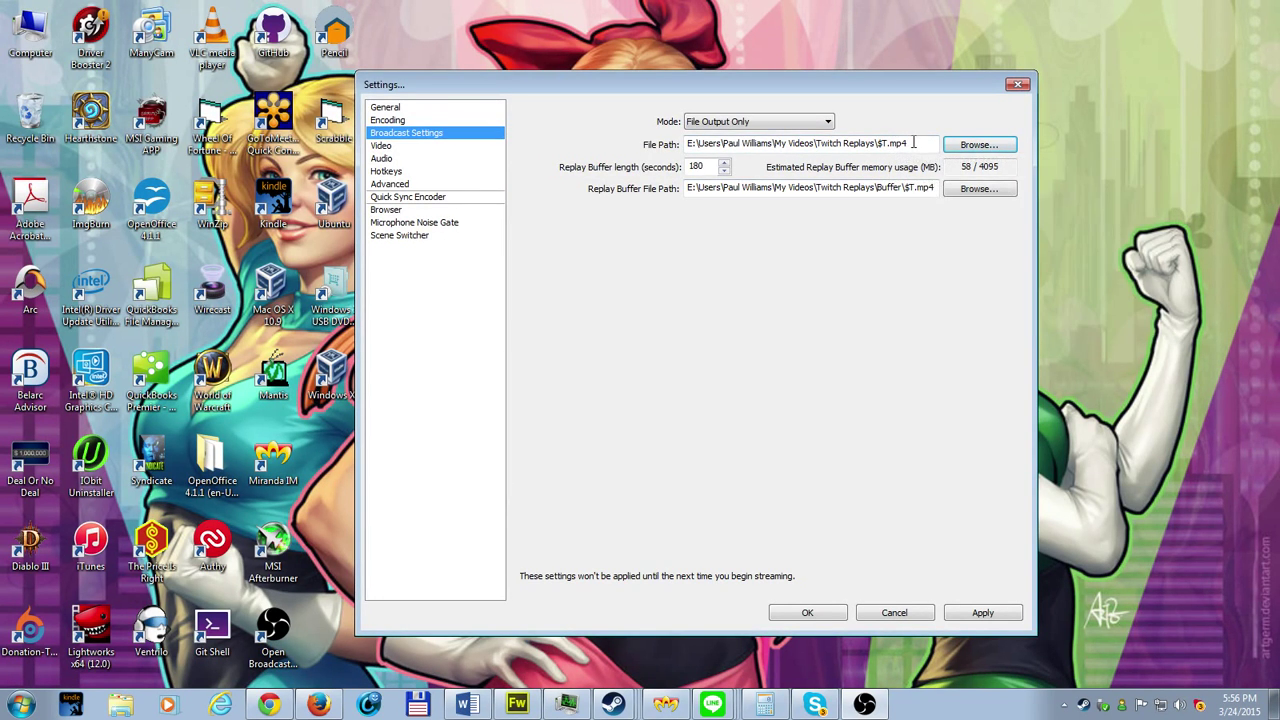
Go to the Video page without saving, keeping NVIDIA GeForce GTX 760 as the video adapter
left_click(994, 191)
left_click(381, 146)
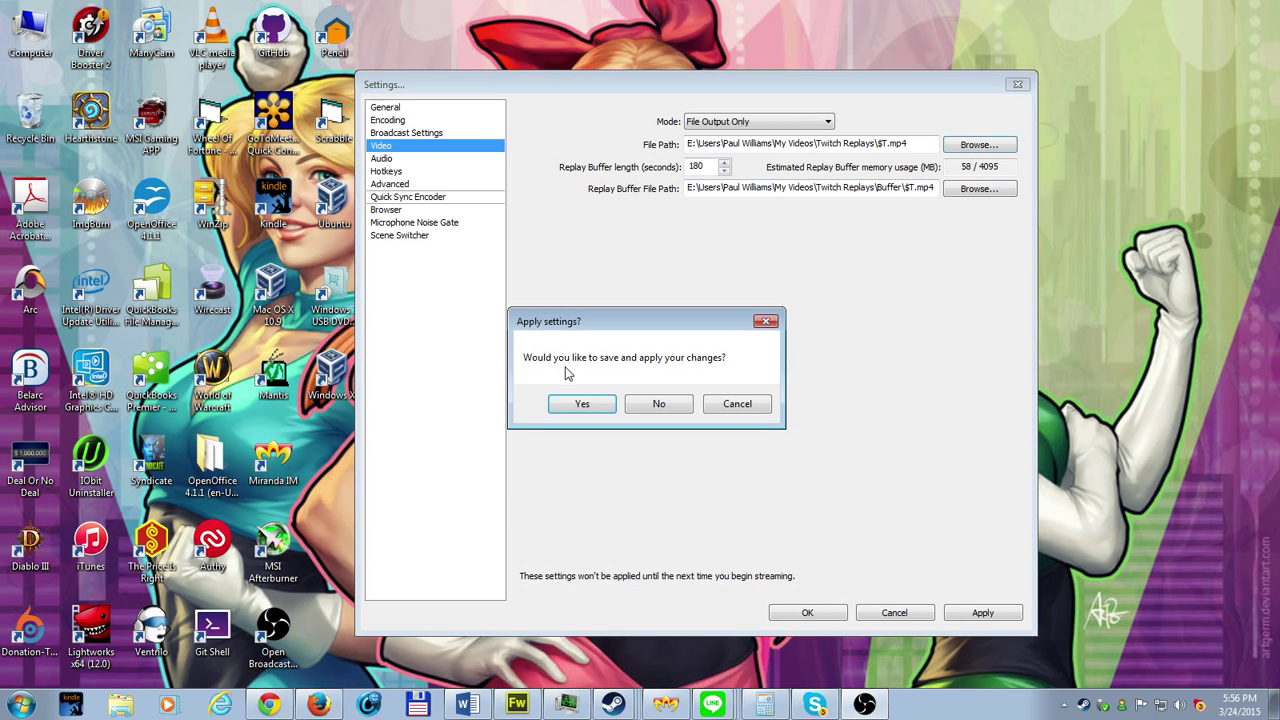
left_click(644, 408)
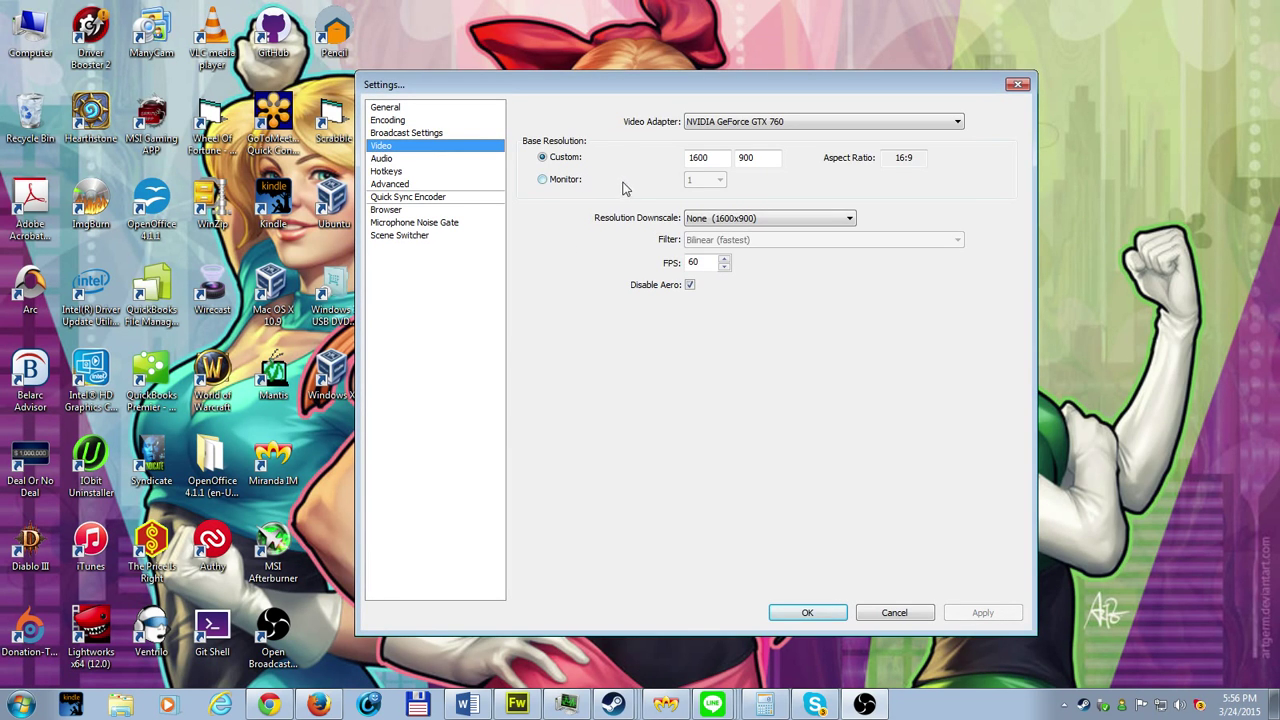
left_click(763, 120)
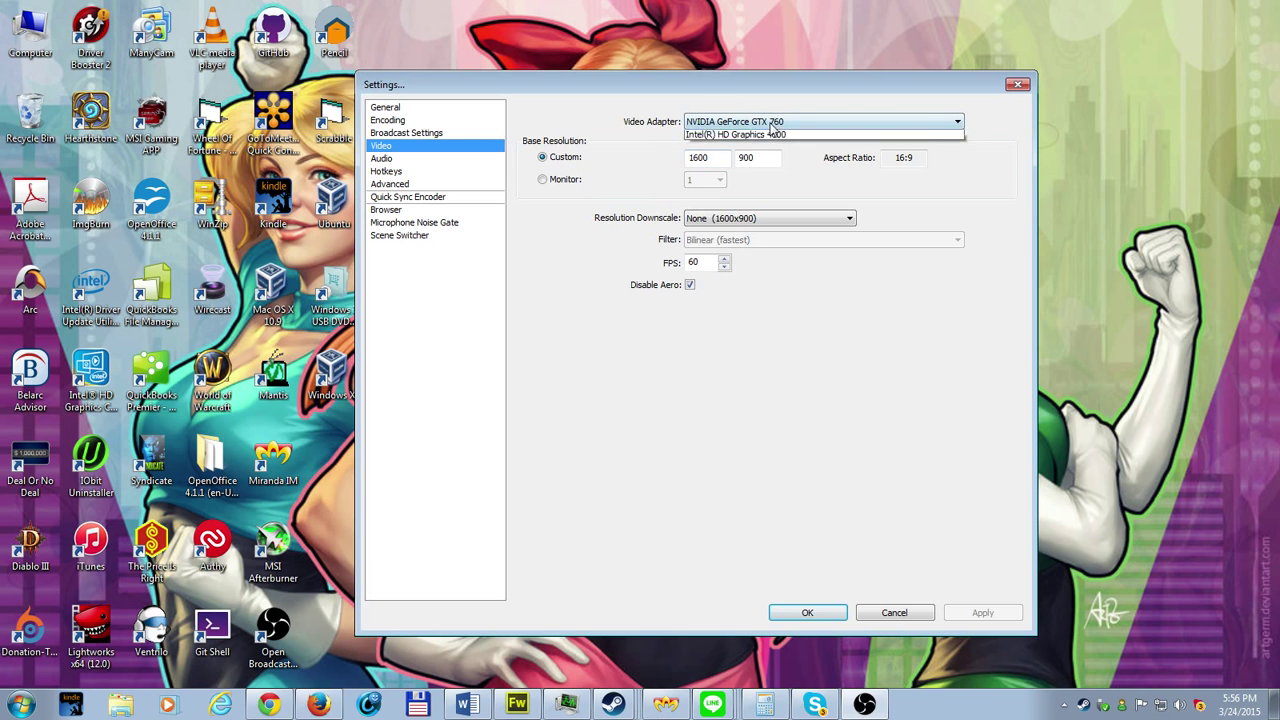
left_click(777, 121)
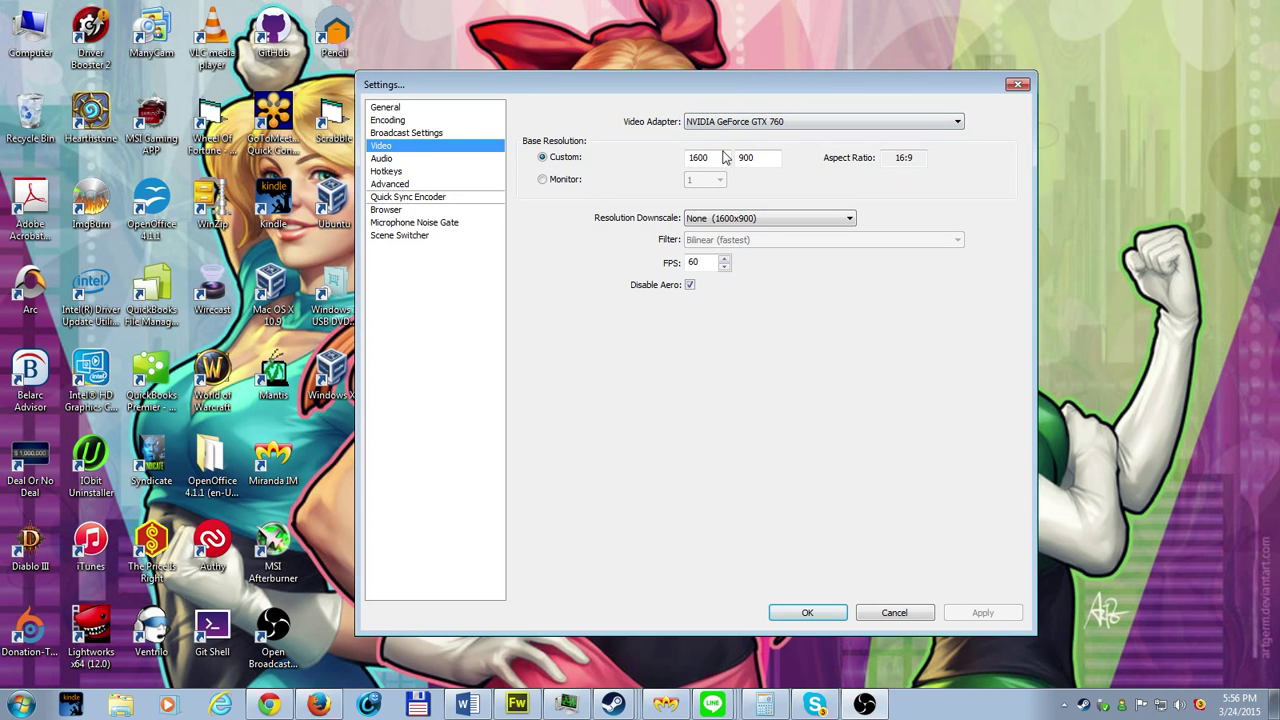
left_click(768, 124)
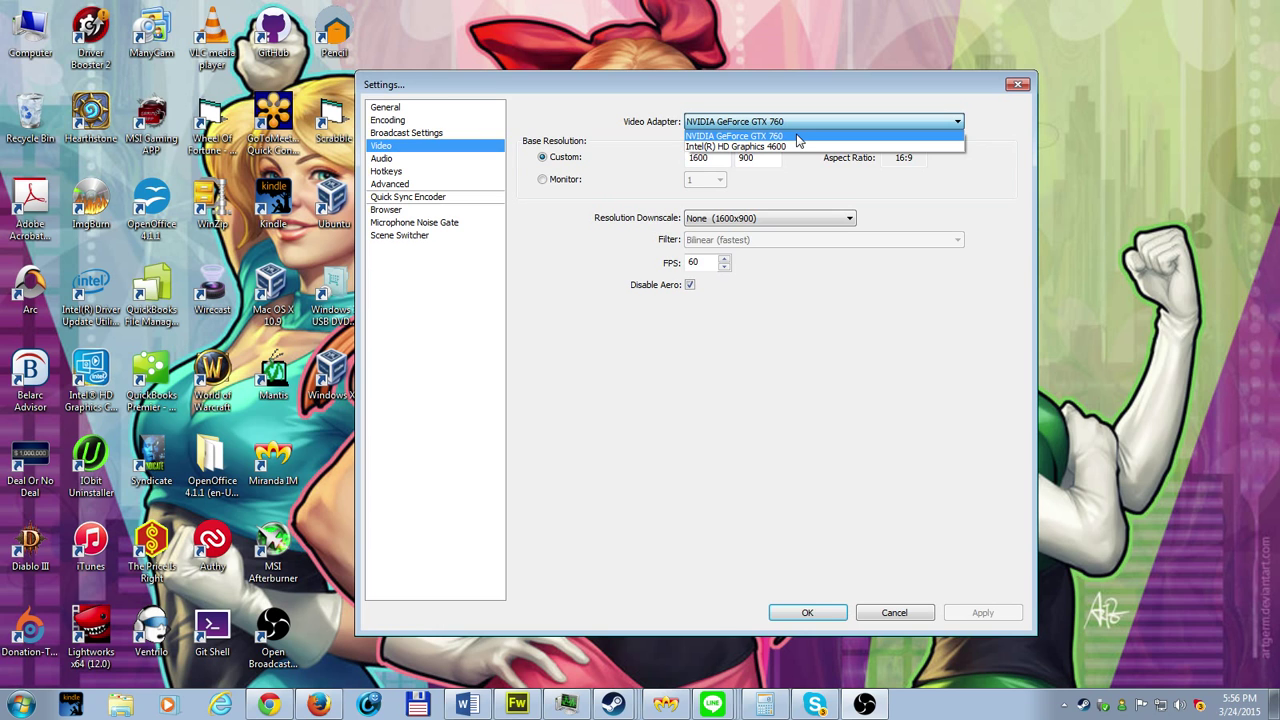
left_click(798, 137)
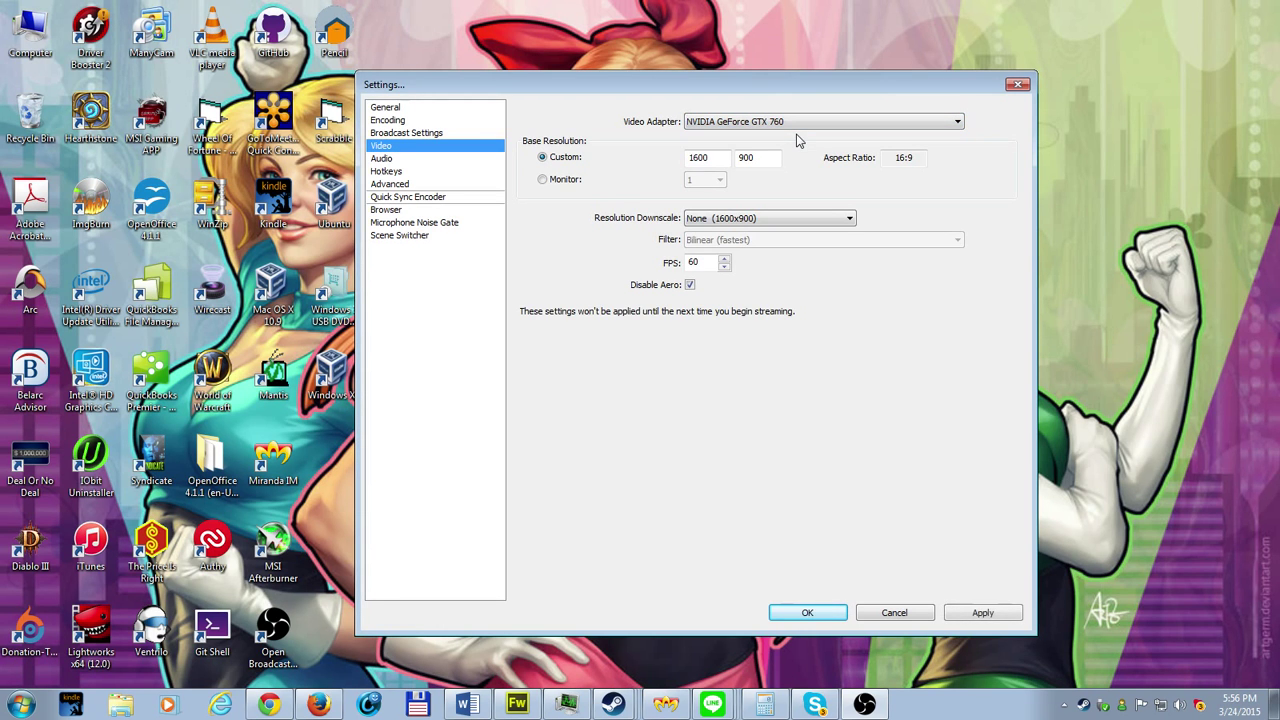
Set the custom base resolution to 1280x720 and move on to the 60 FPS field
double_click(699, 161)
type("1280")
key("Tab")
type("720")
key("Tab")
key("Tab")
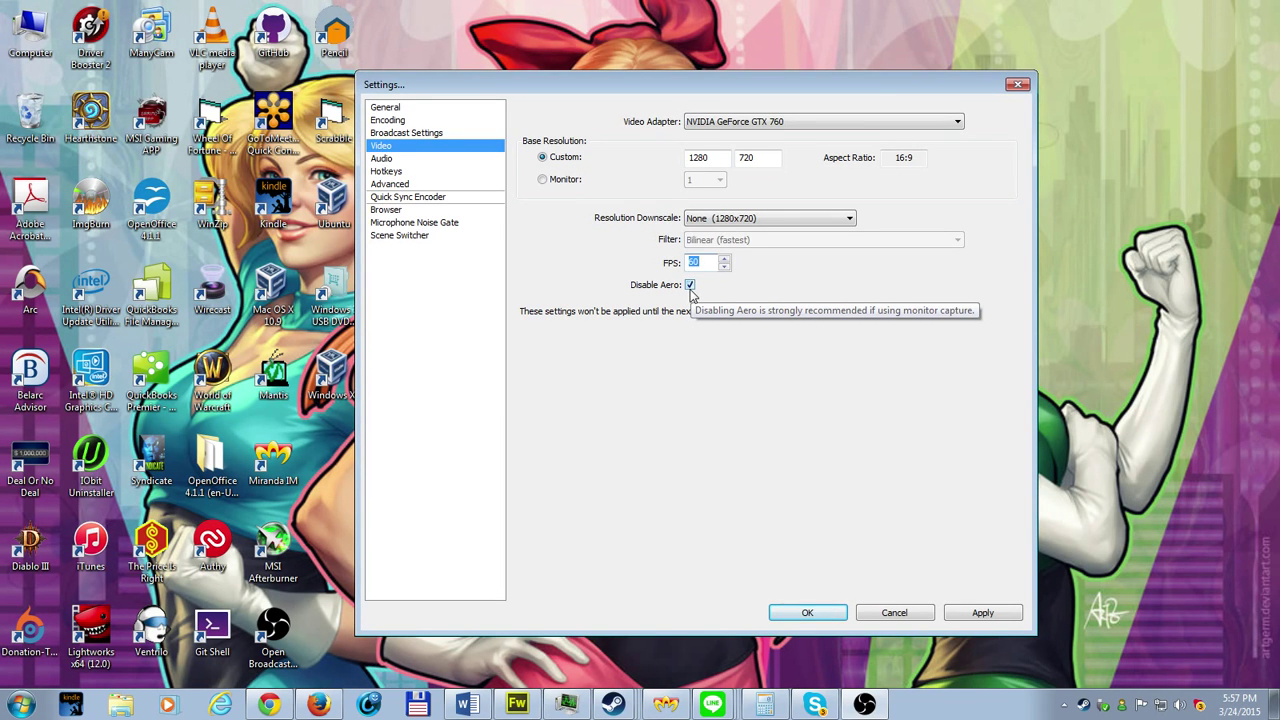
Apply the 1280x720 video changes on switching to Audio, leaving Desktop Audio Device on Default
left_click(455, 162)
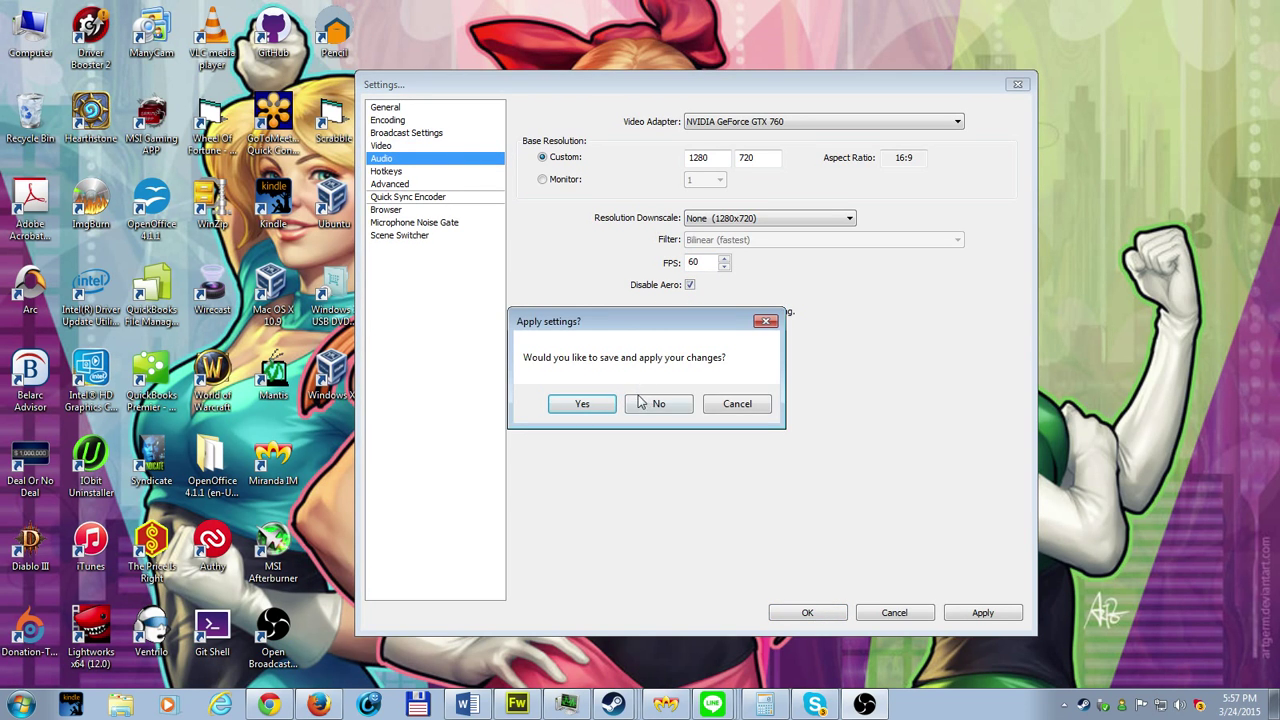
left_click(600, 408)
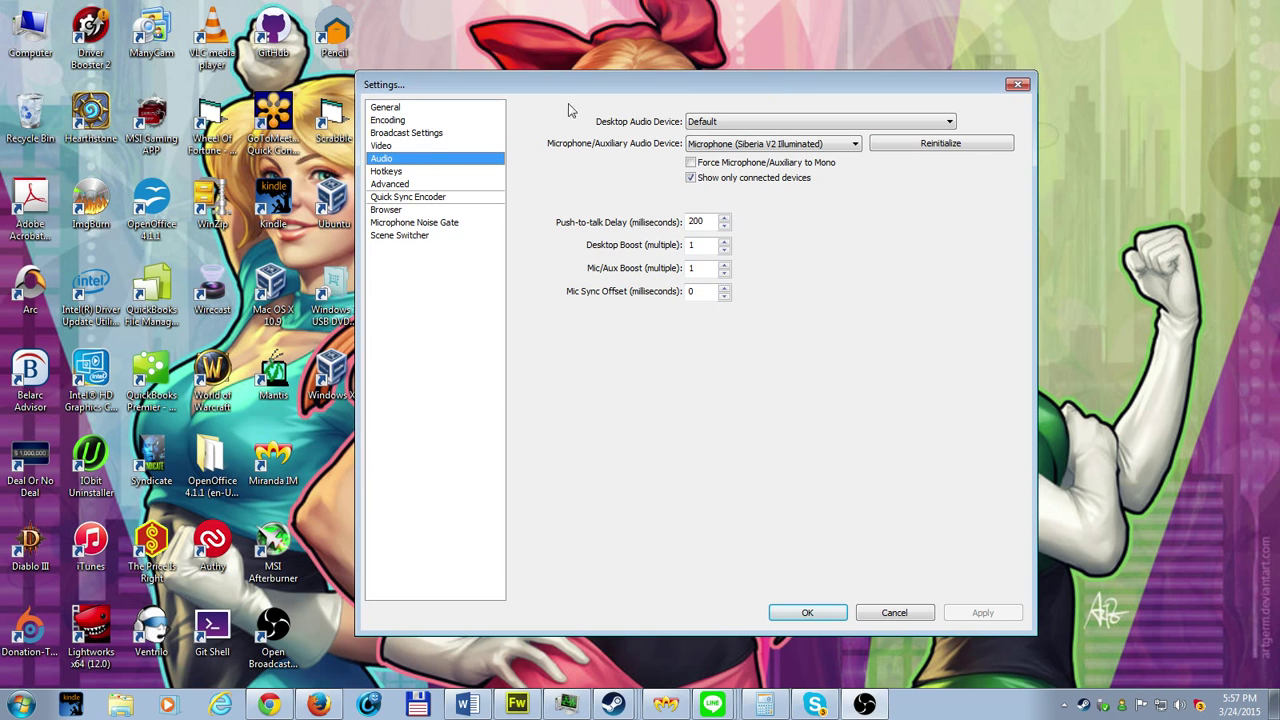
left_click(777, 124)
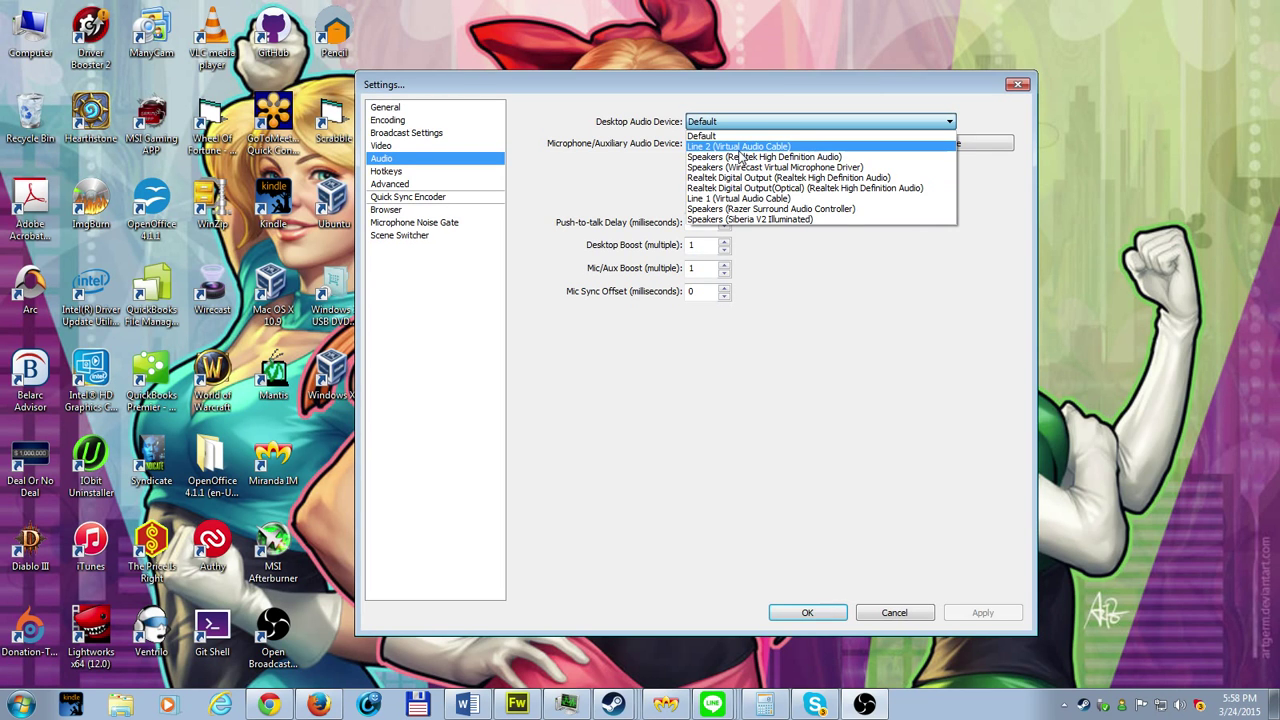
left_click(573, 203)
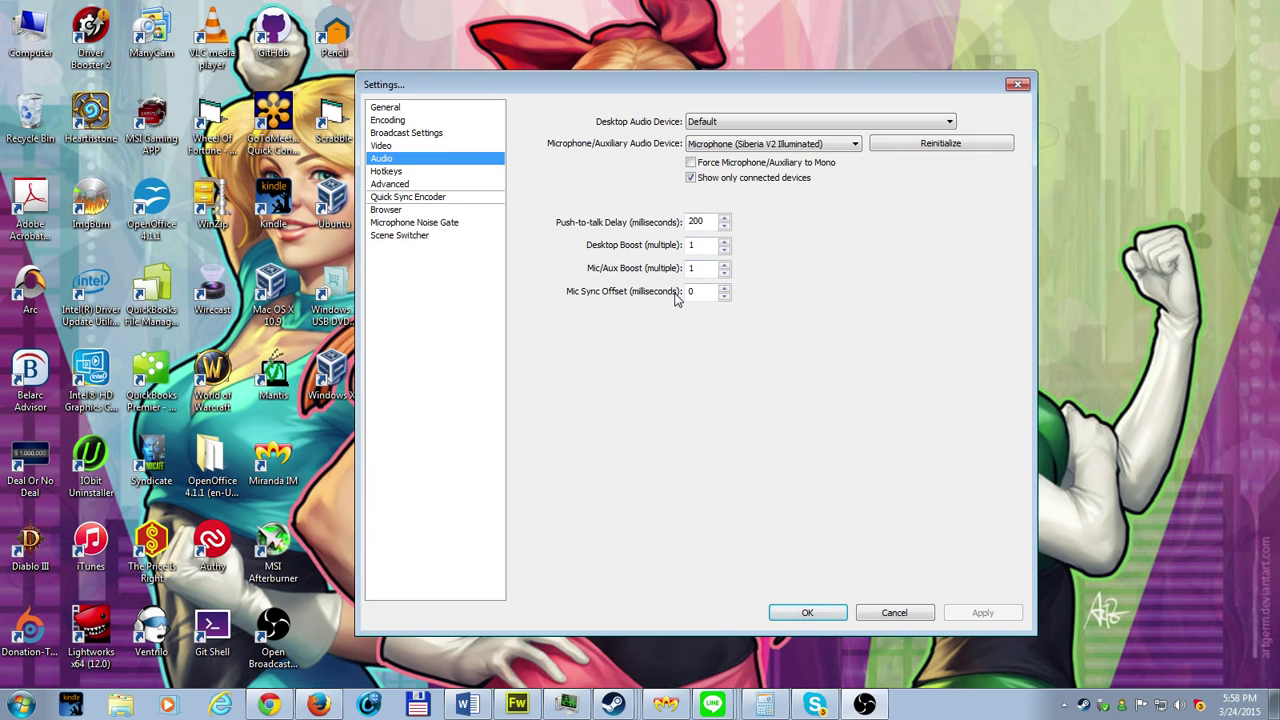
Look over the Hotkeys page, then the Advanced page and its x264 CPU Preset option
left_click(410, 173)
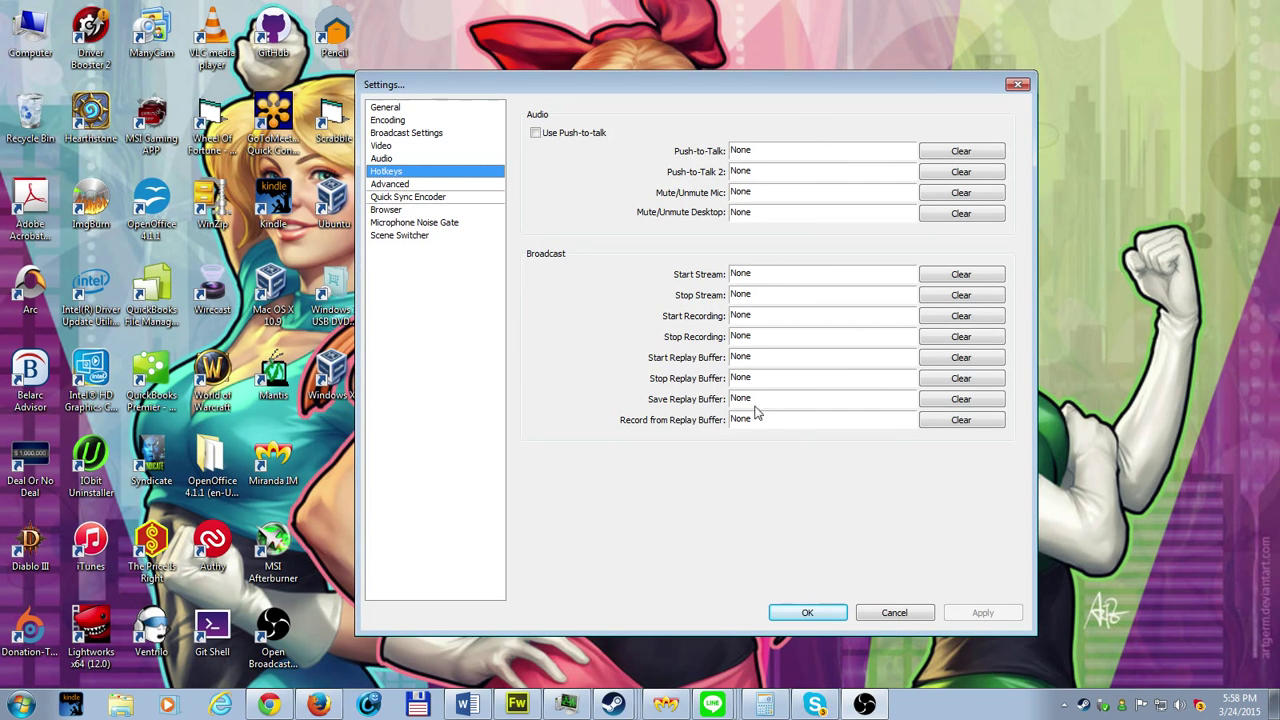
left_click(429, 186)
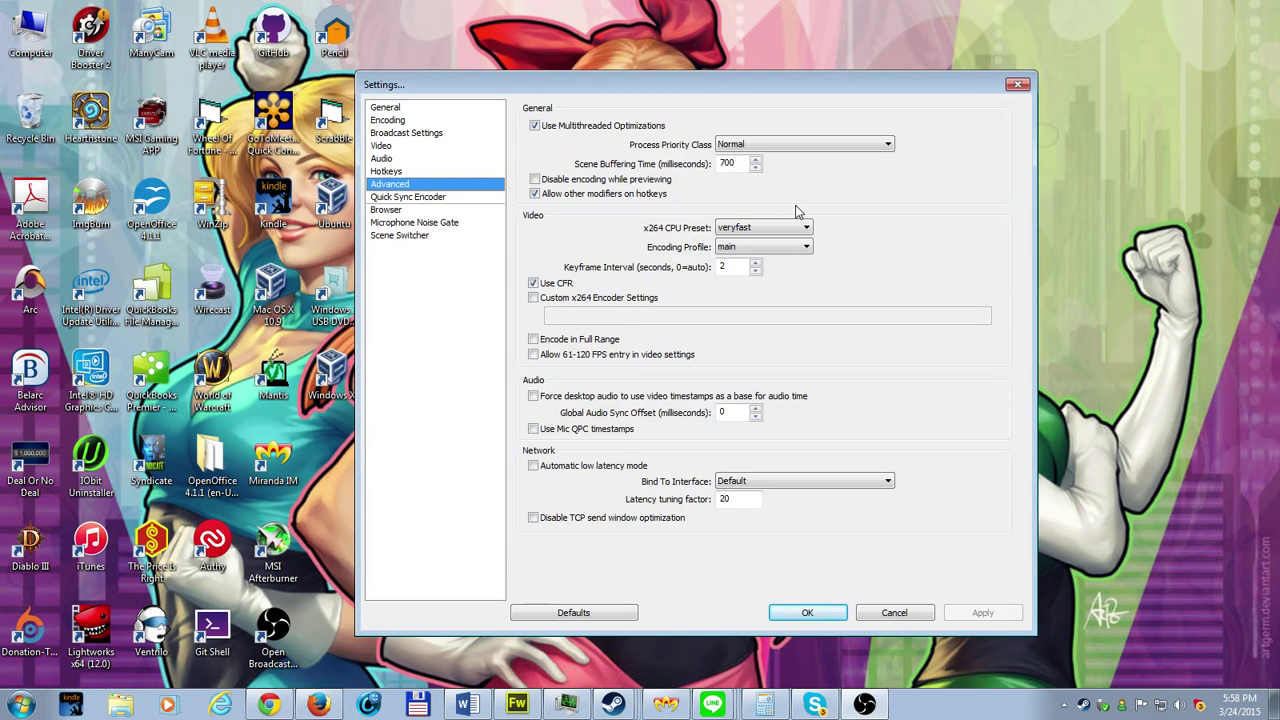
mouse_move(803, 230)
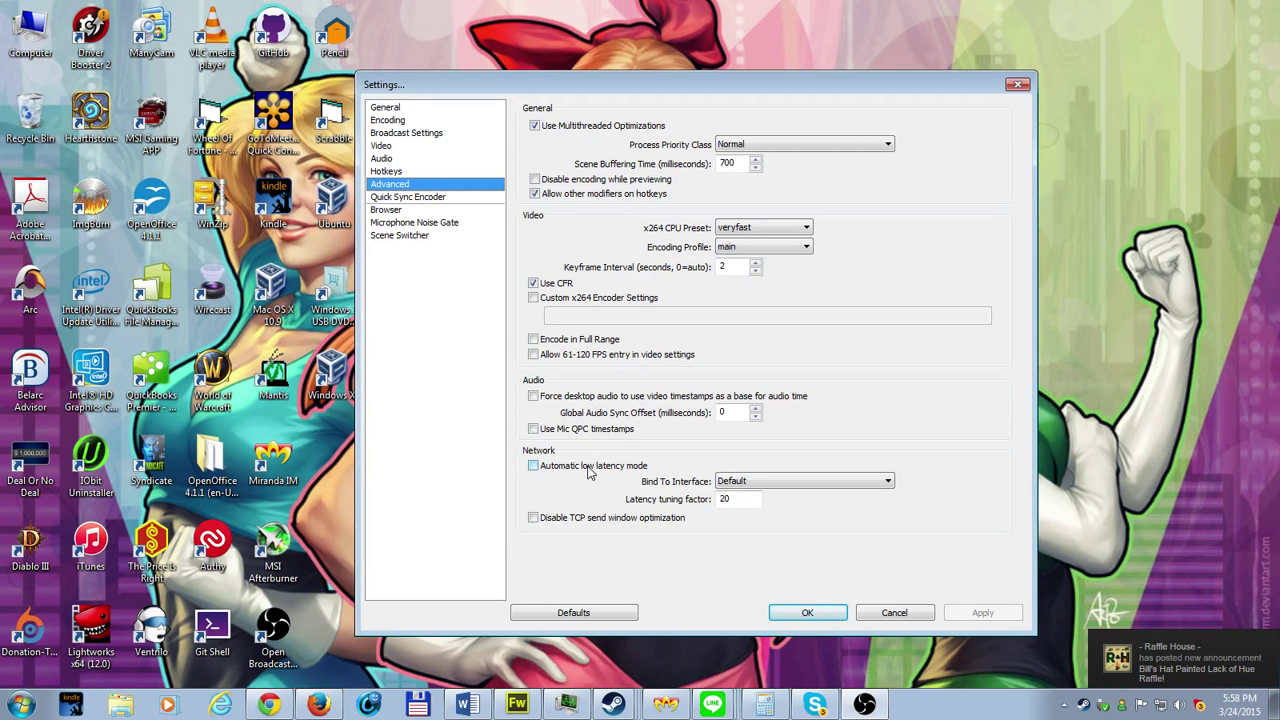
Browse the Quick Sync Encoder, Browser, Microphone Noise Gate and Scene Switcher pages, then return to General
left_click(416, 198)
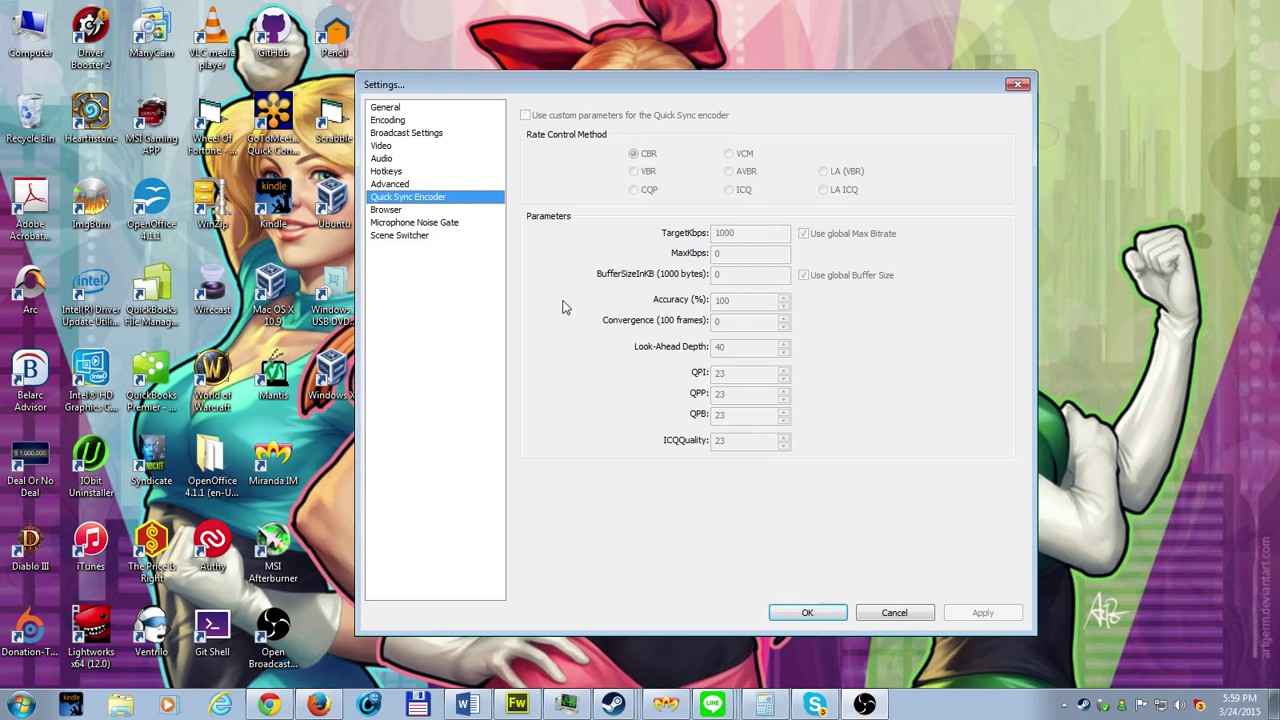
left_click(398, 212)
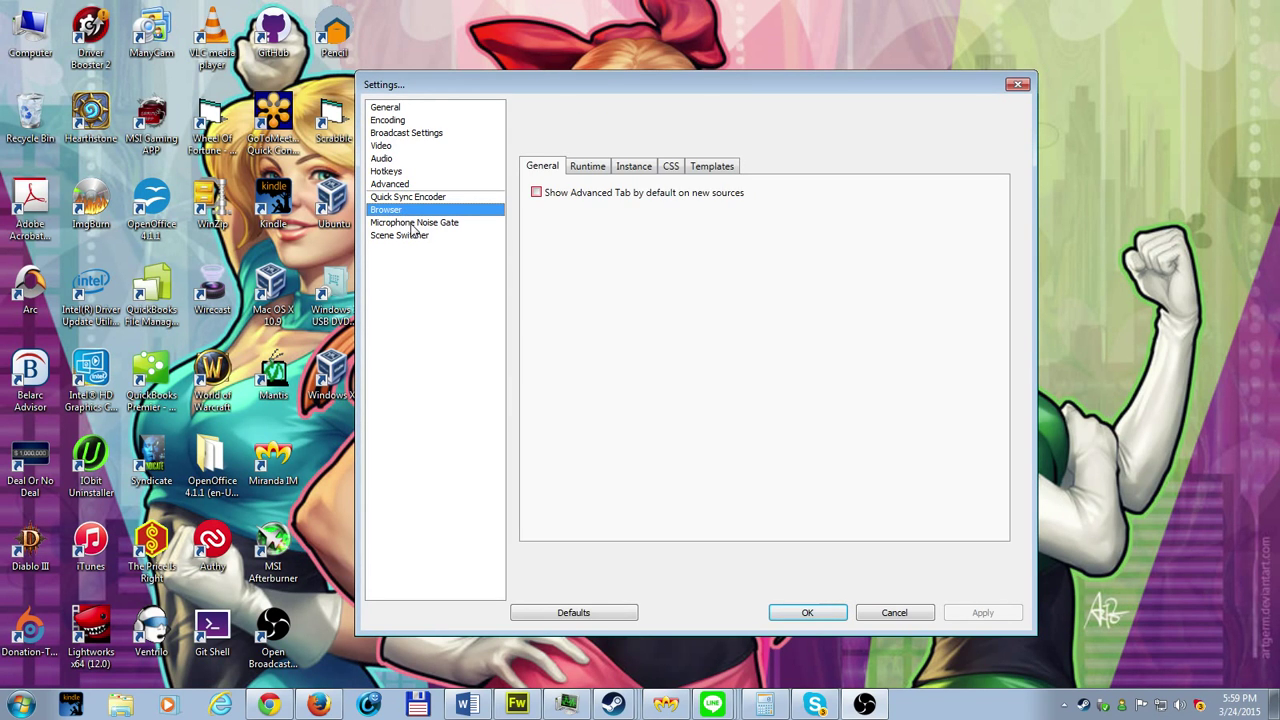
left_click(413, 224)
left_click(414, 237)
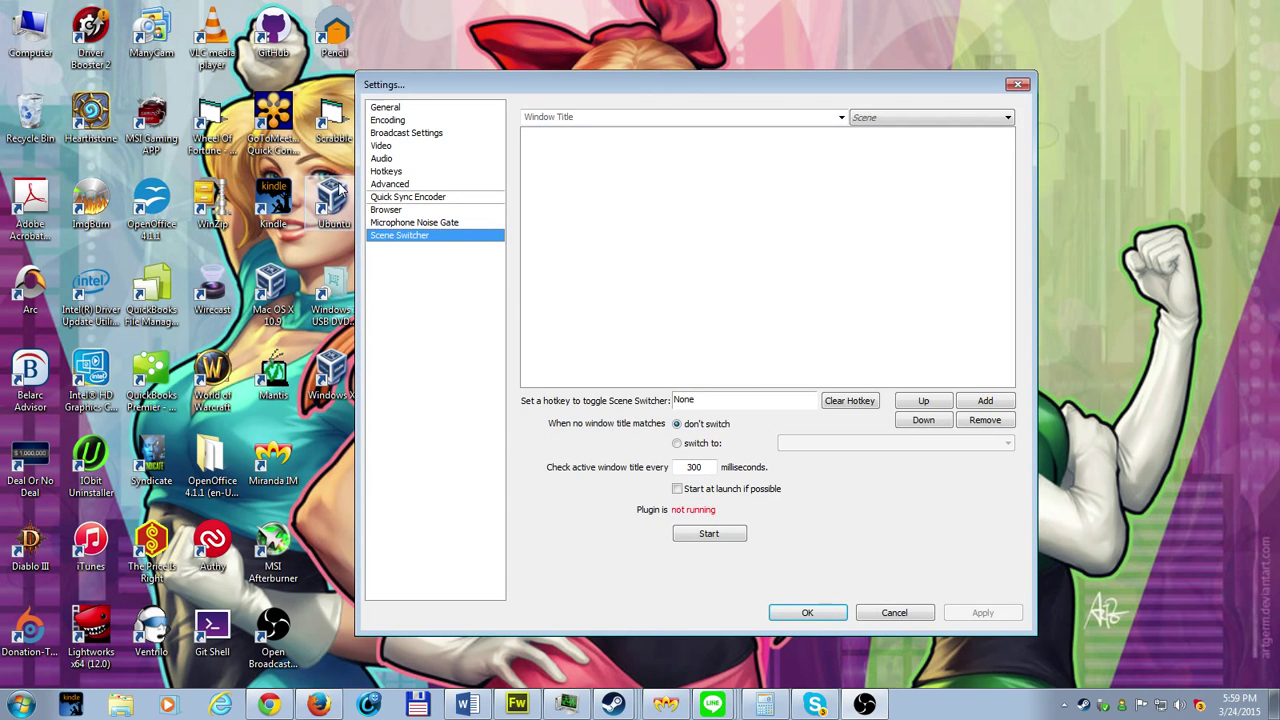
left_click(395, 107)
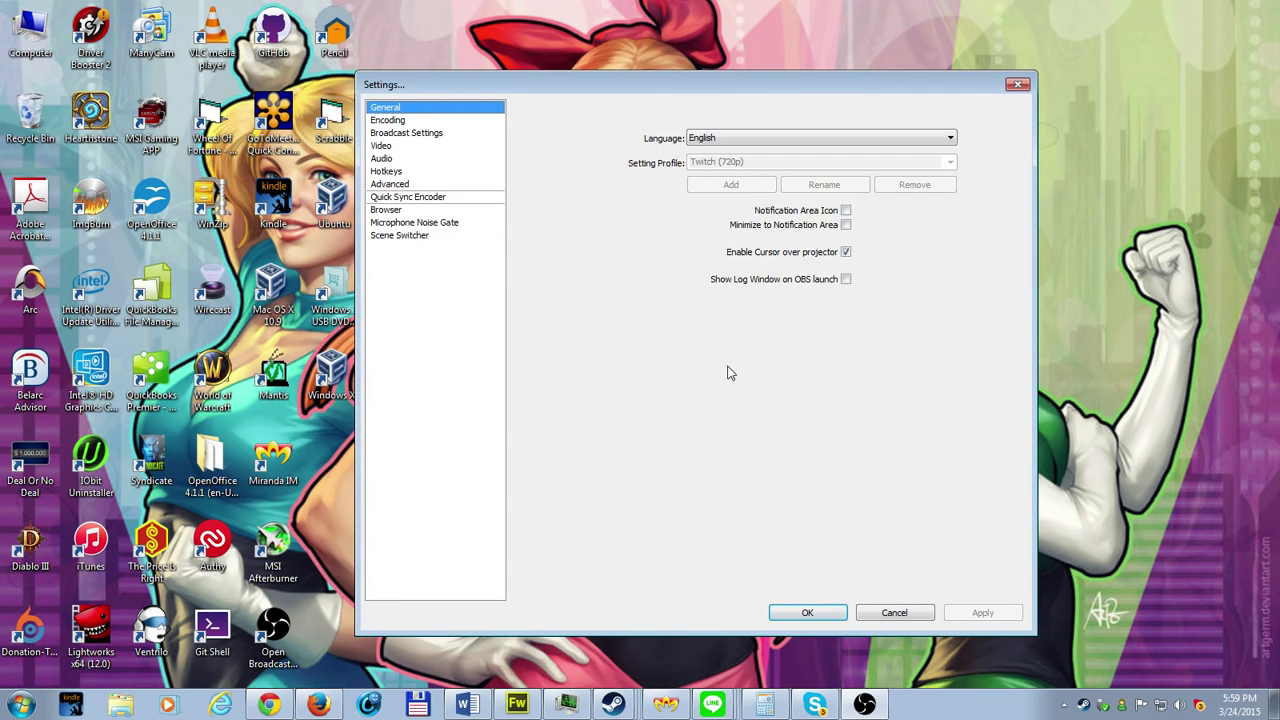
Confirm Settings with OK, disable the main window's preview, and narrow the window from its left edge
left_click(808, 612)
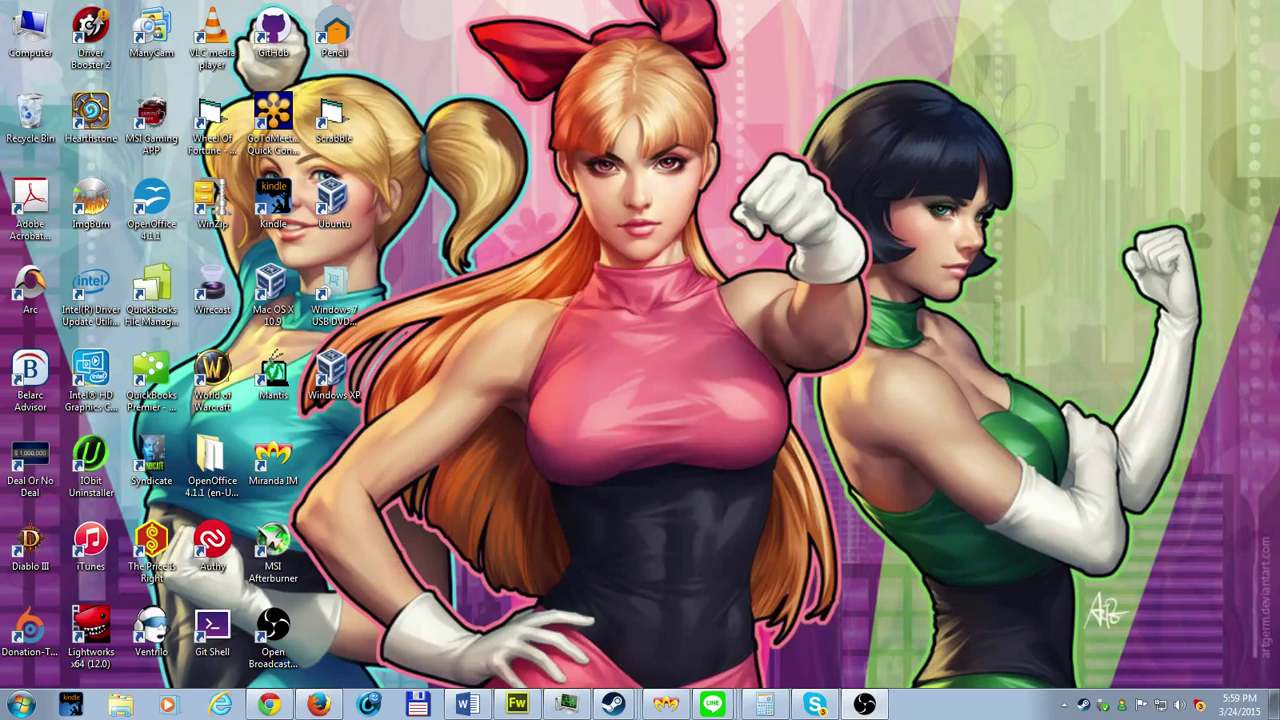
left_click_drag(1279, 72, 623, 24)
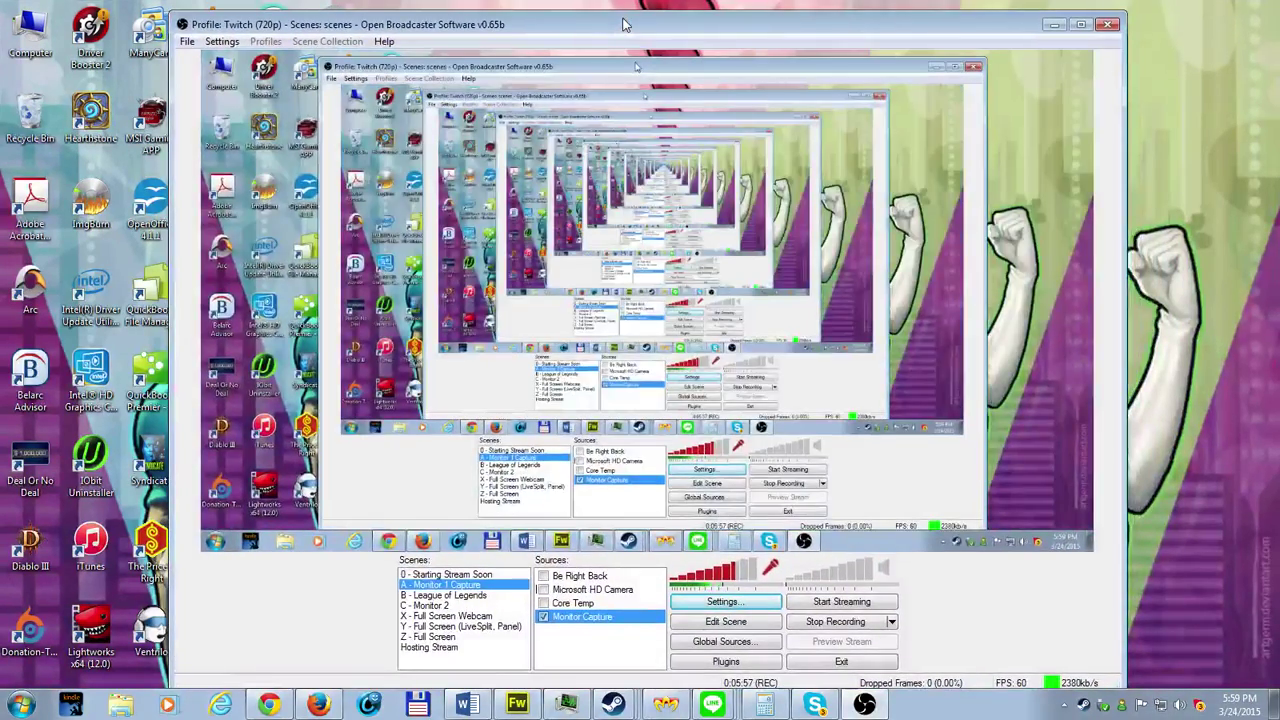
right_click(637, 111)
mouse_move(760, 163)
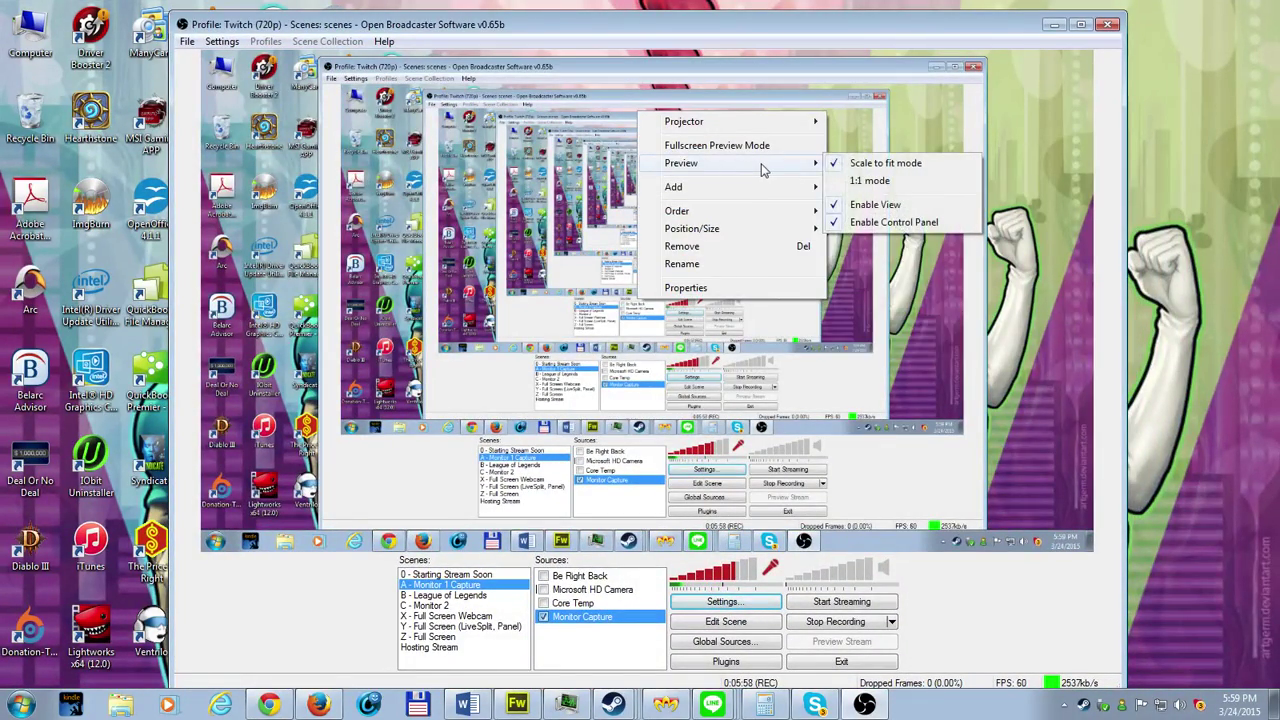
left_click(884, 205)
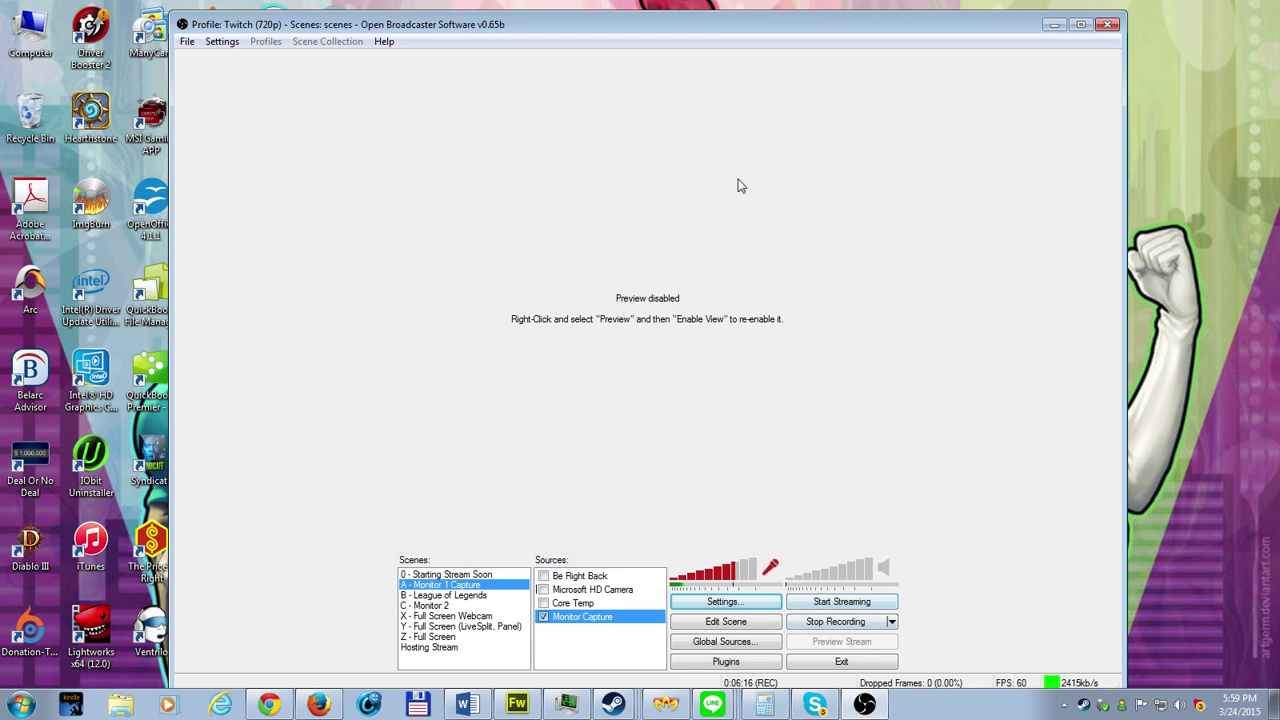
left_click_drag(724, 12, 724, 2)
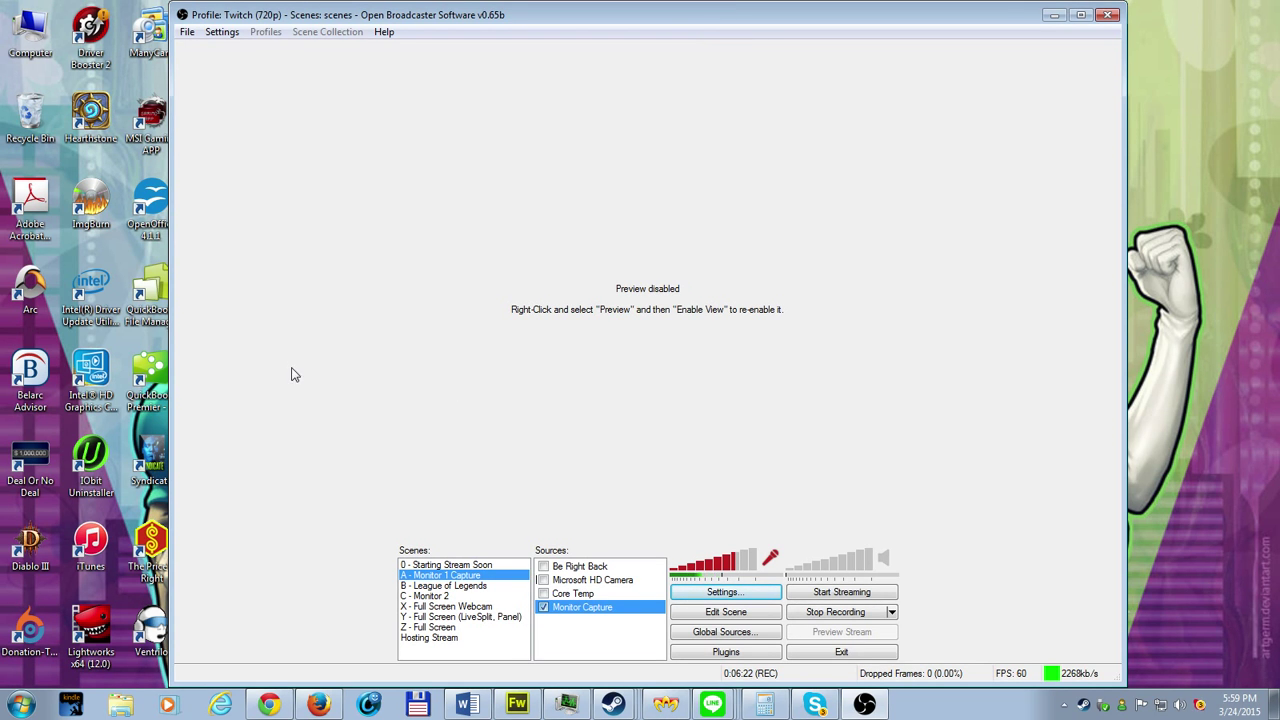
left_click_drag(170, 367, 262, 365)
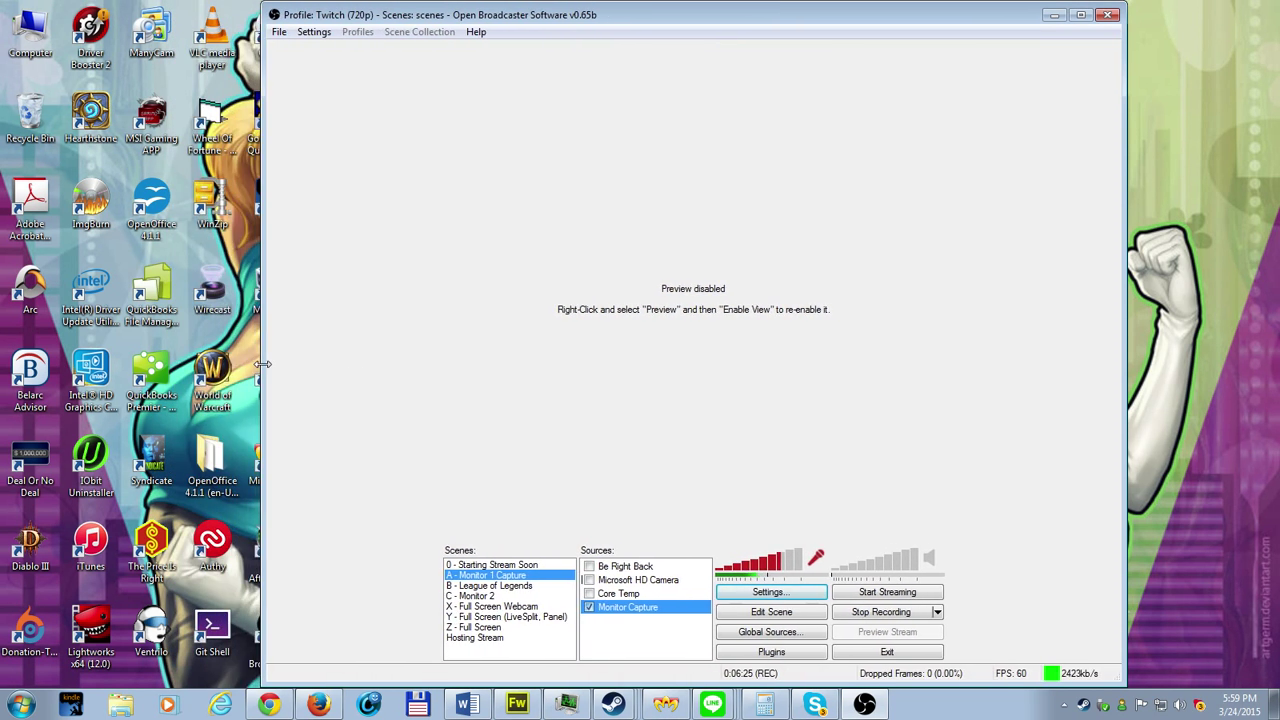